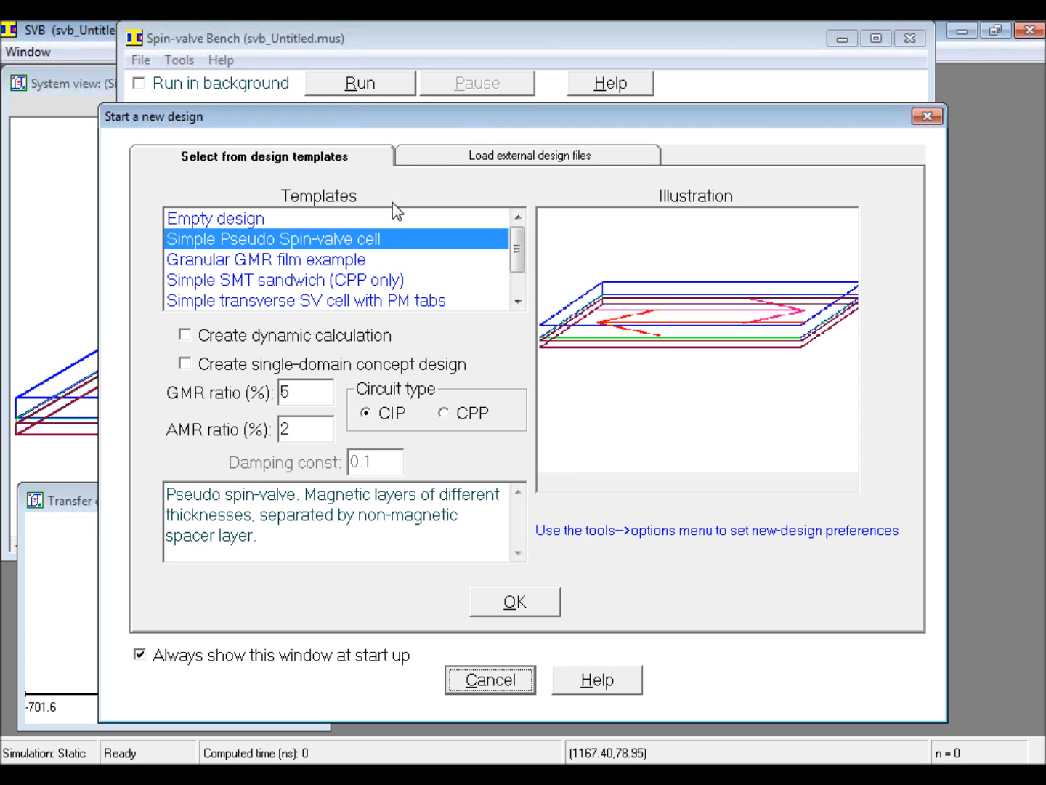
Step: Start a new design from the empty template and set its problem description to "Granular GMR device example"
click(265, 221)
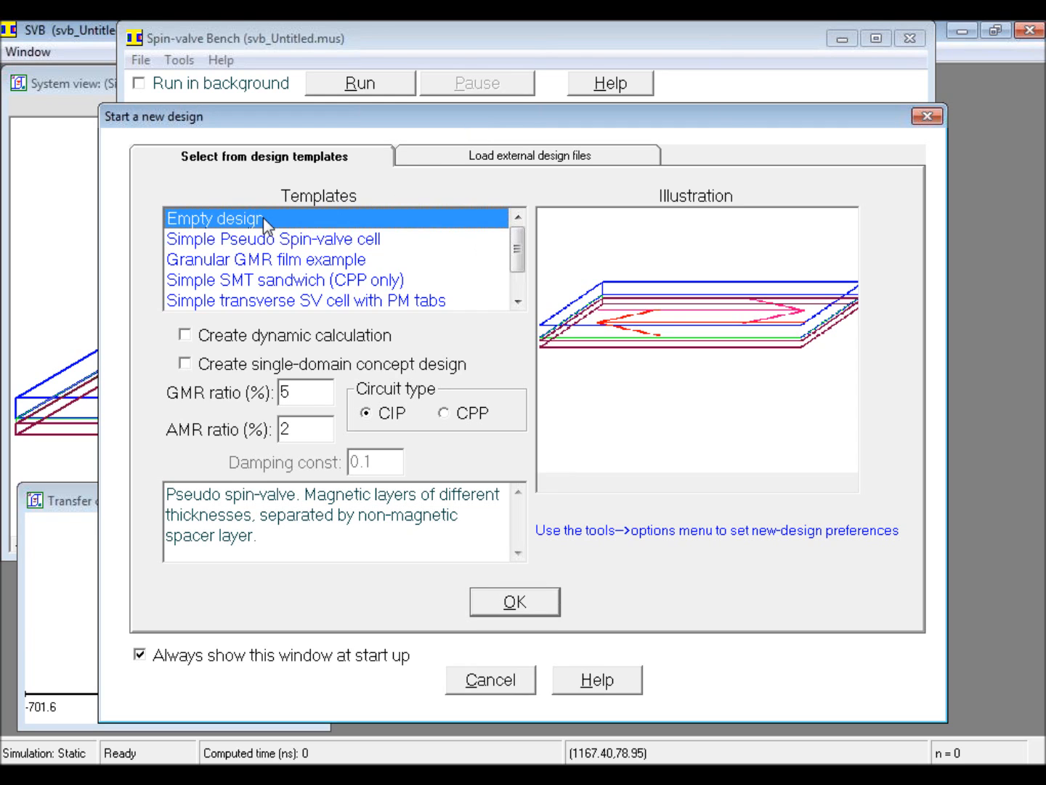
click(517, 609)
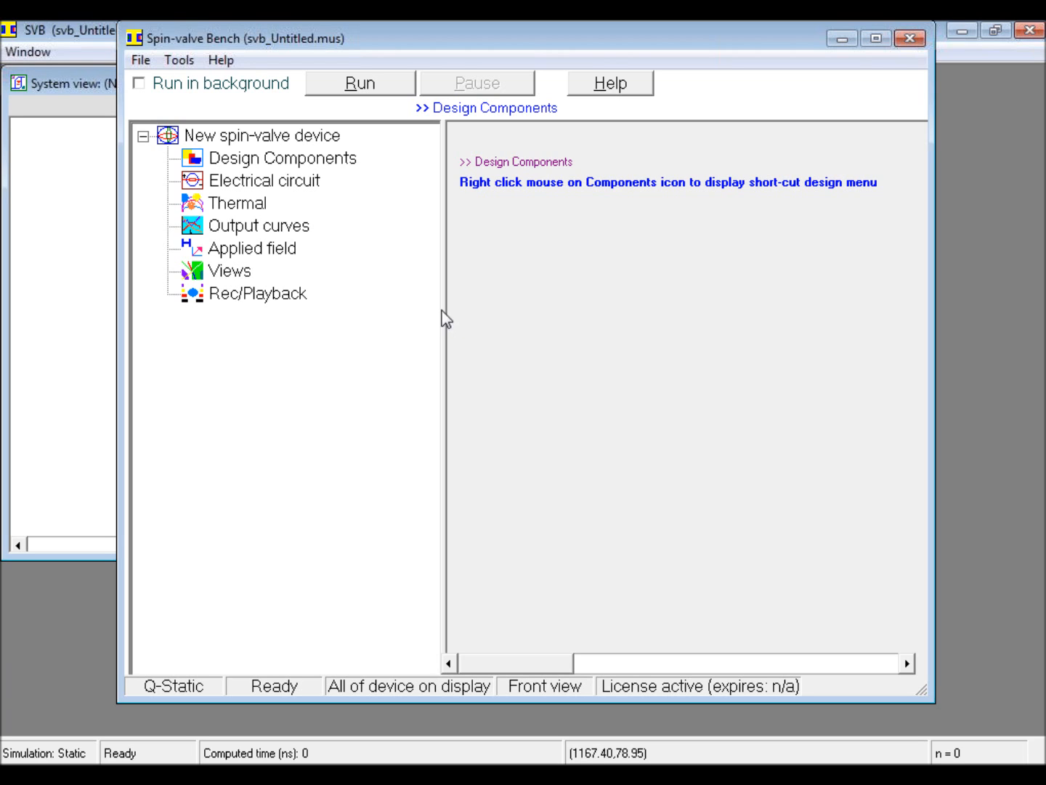
click(276, 141)
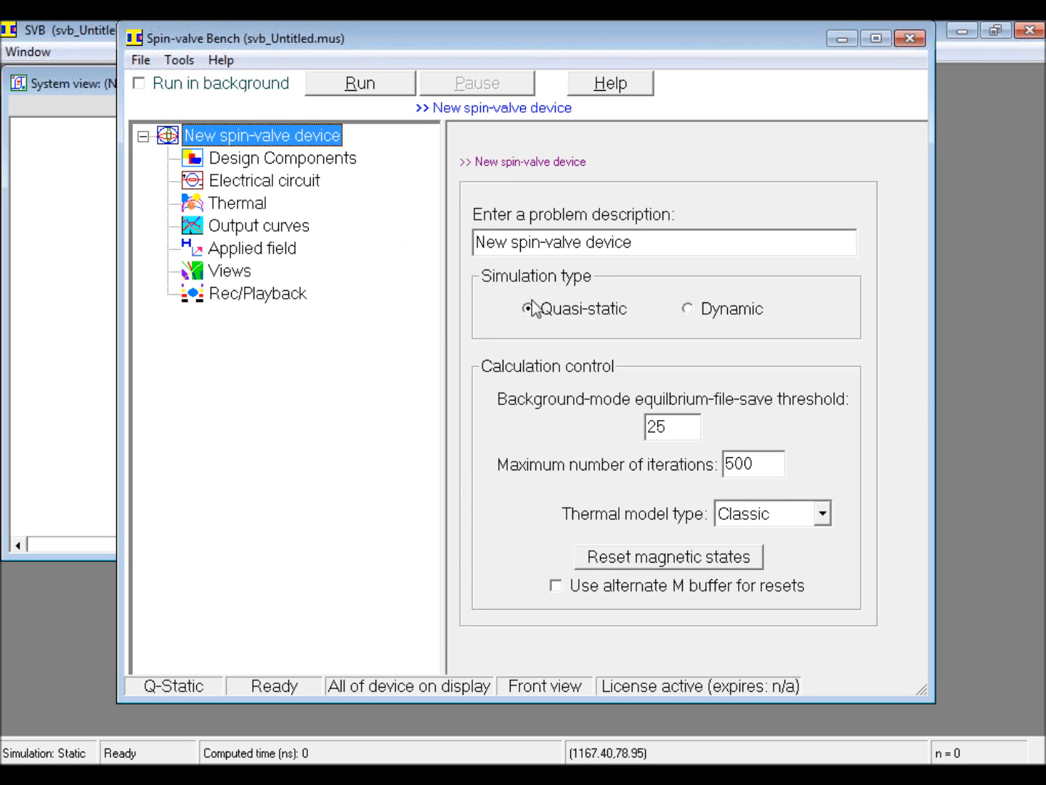
drag(663, 252, 476, 259)
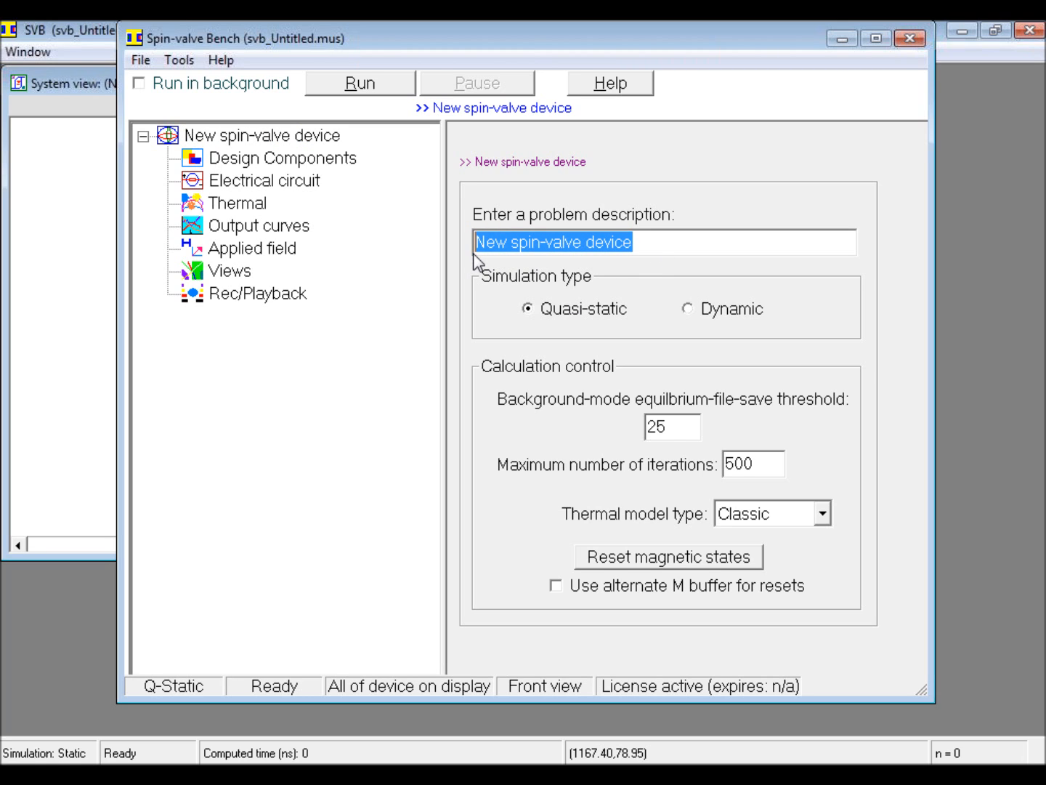
text(Granul)
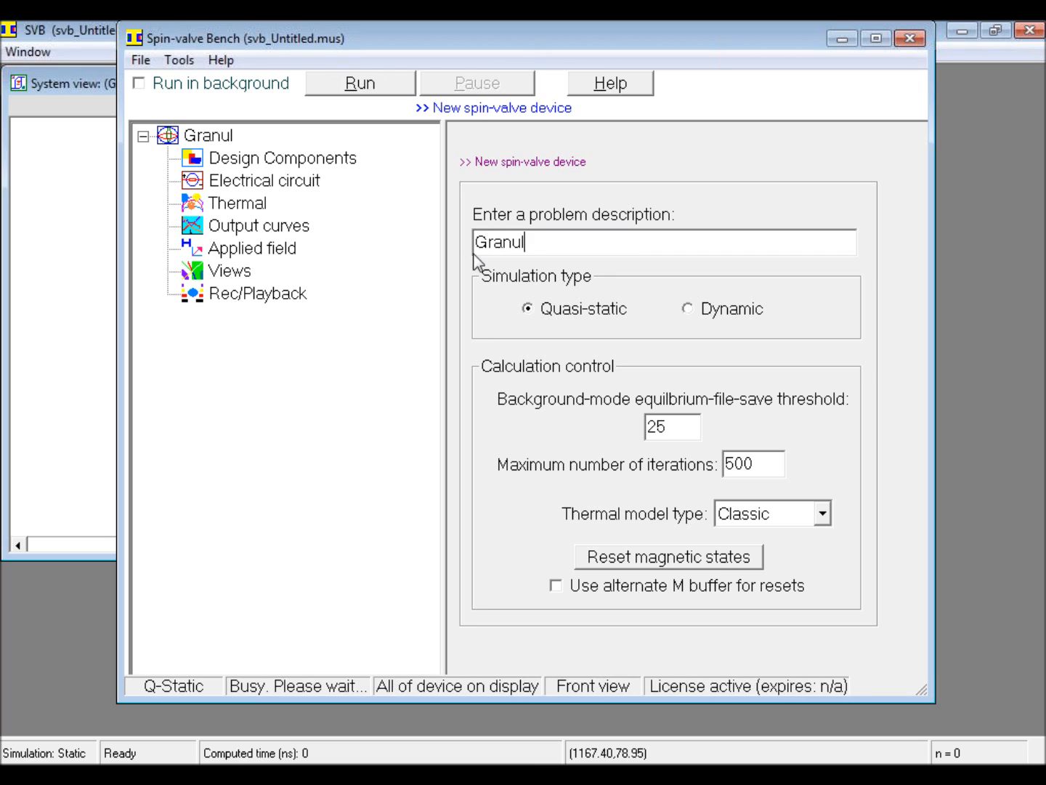
text(ar GMR device example)
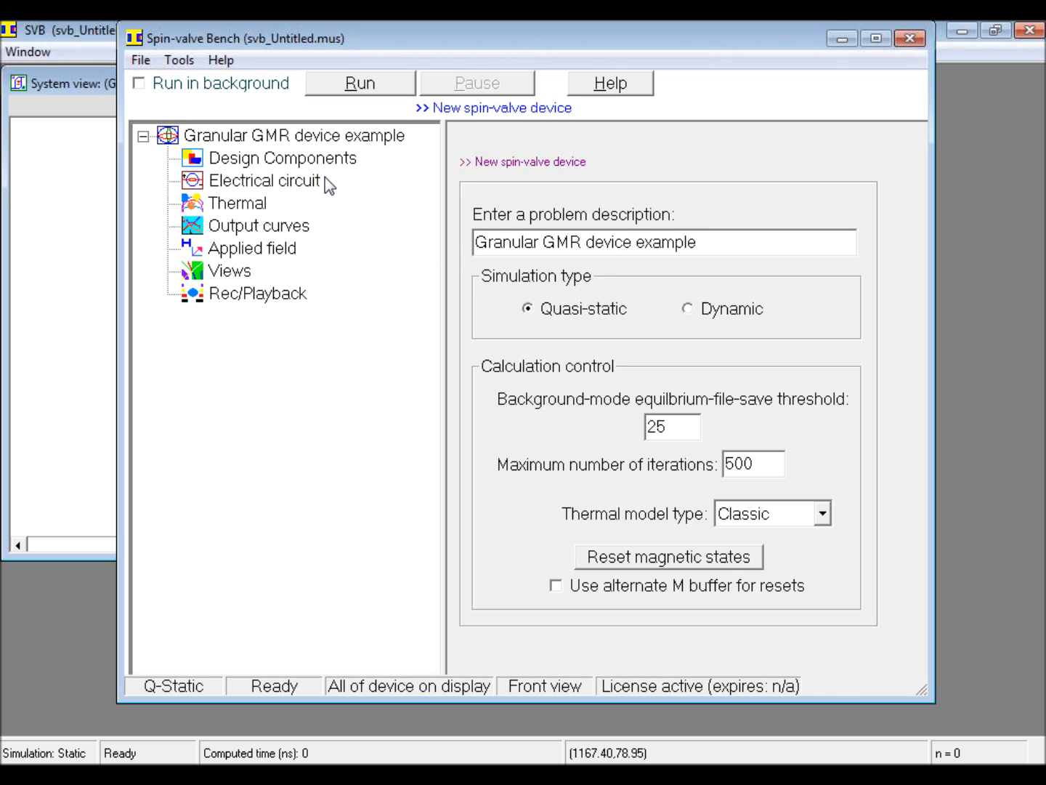
Step: Add a normal magnet to the design components and describe it as "Granular thin film"
right_click(293, 159)
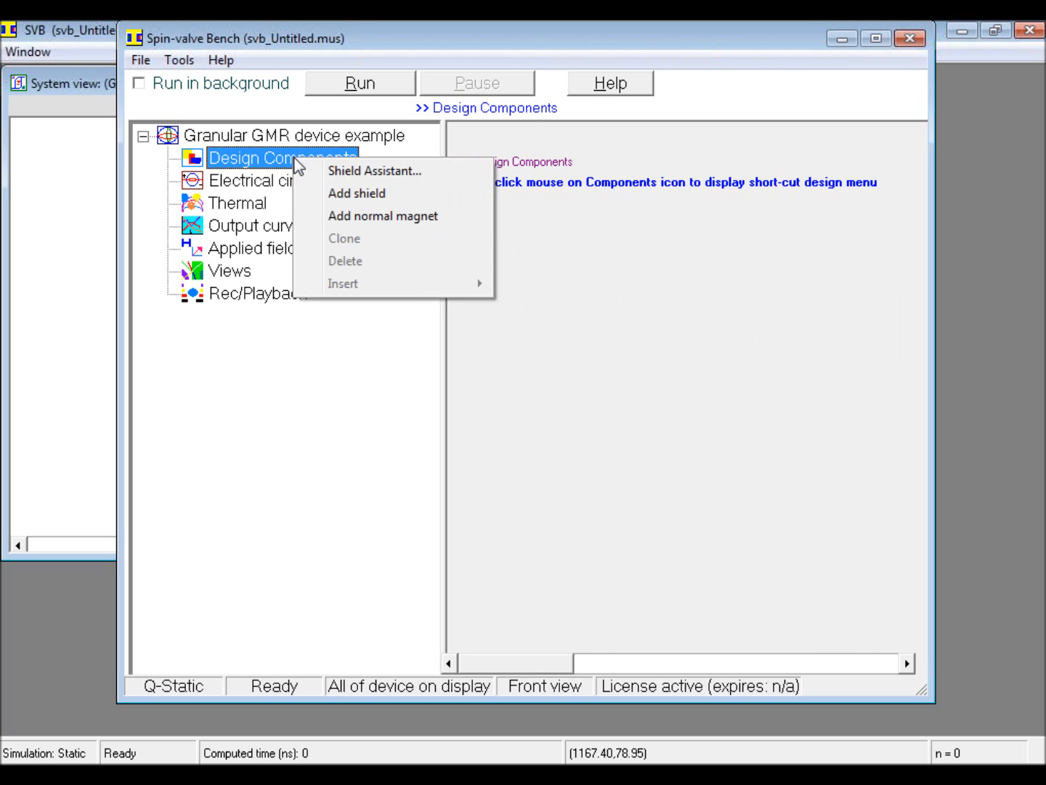
click(357, 213)
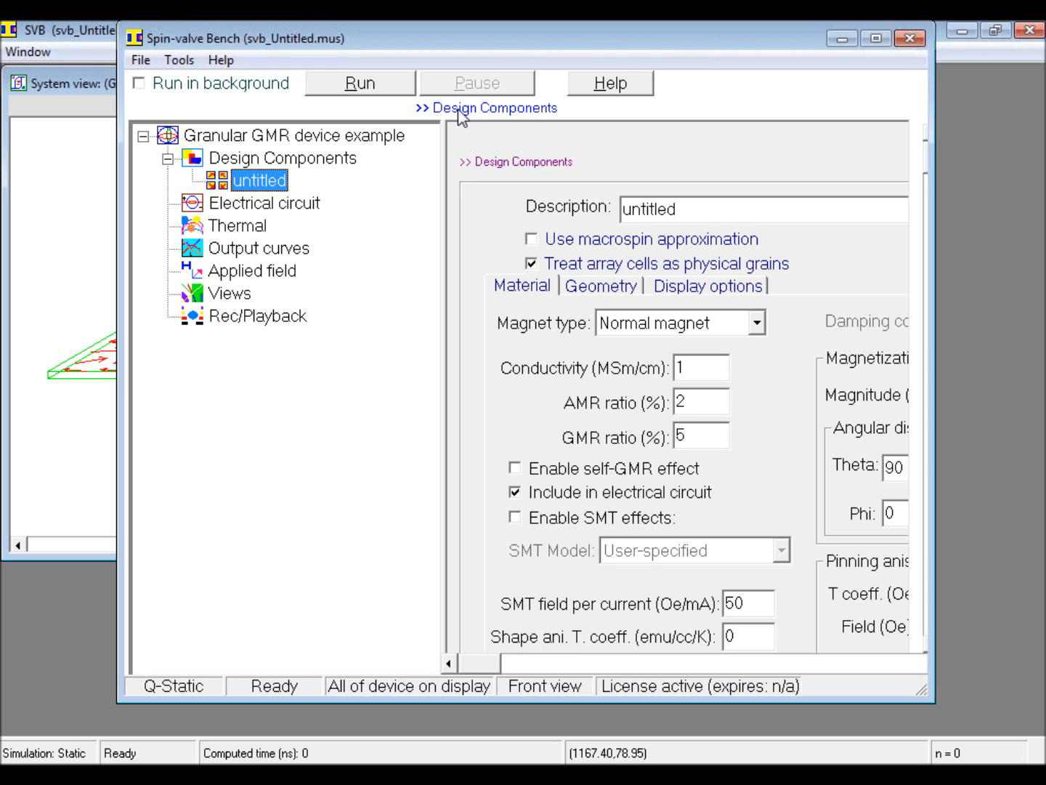
click(838, 41)
double_click(675, 211)
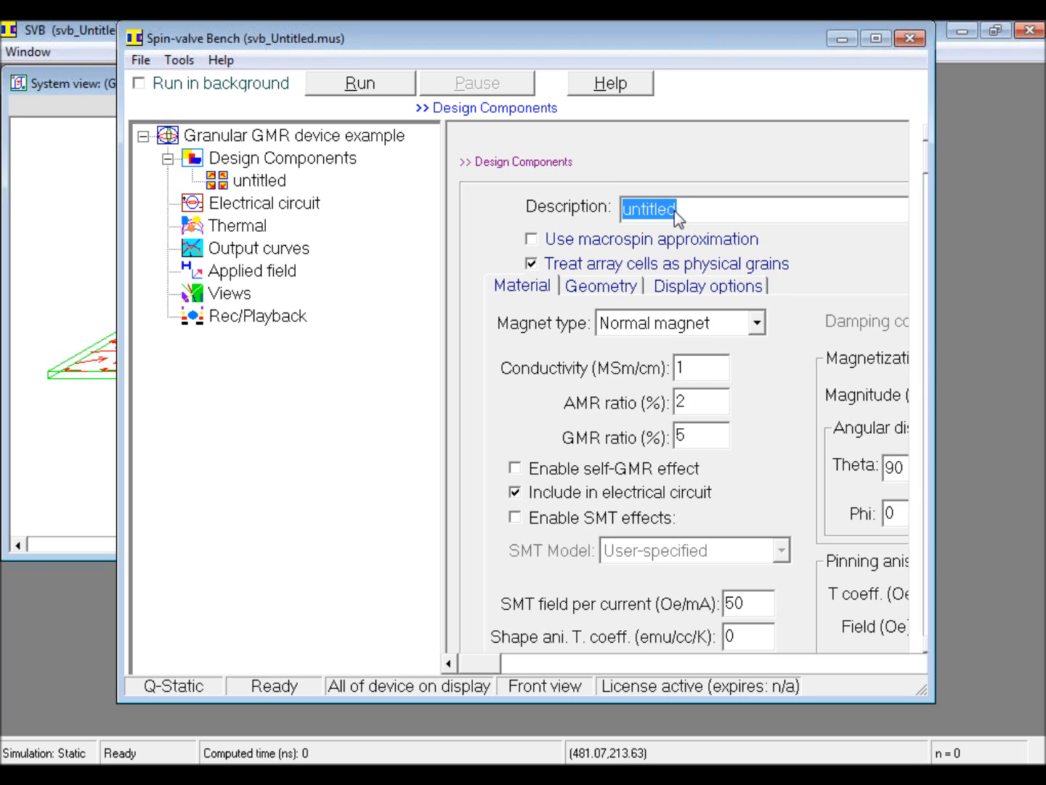
text(Granular thin film)
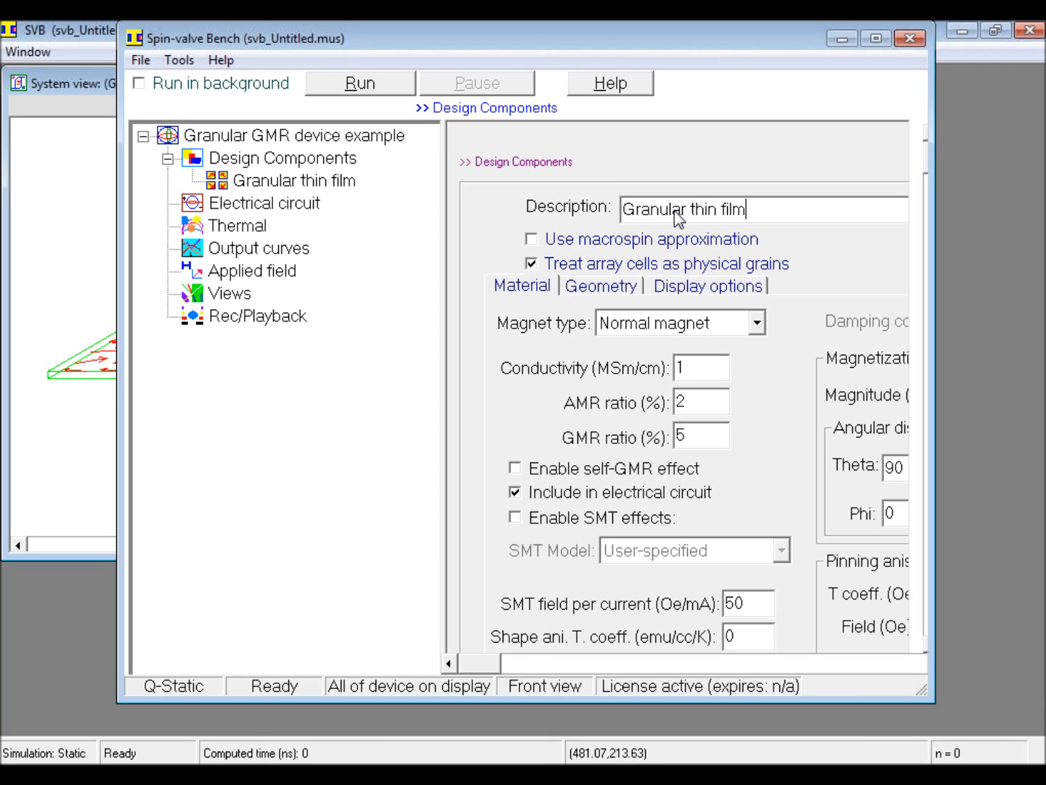
Step: Set the thin film's length Lu to 1000 nm in its geometry, keeping the Sample size input type
click(618, 287)
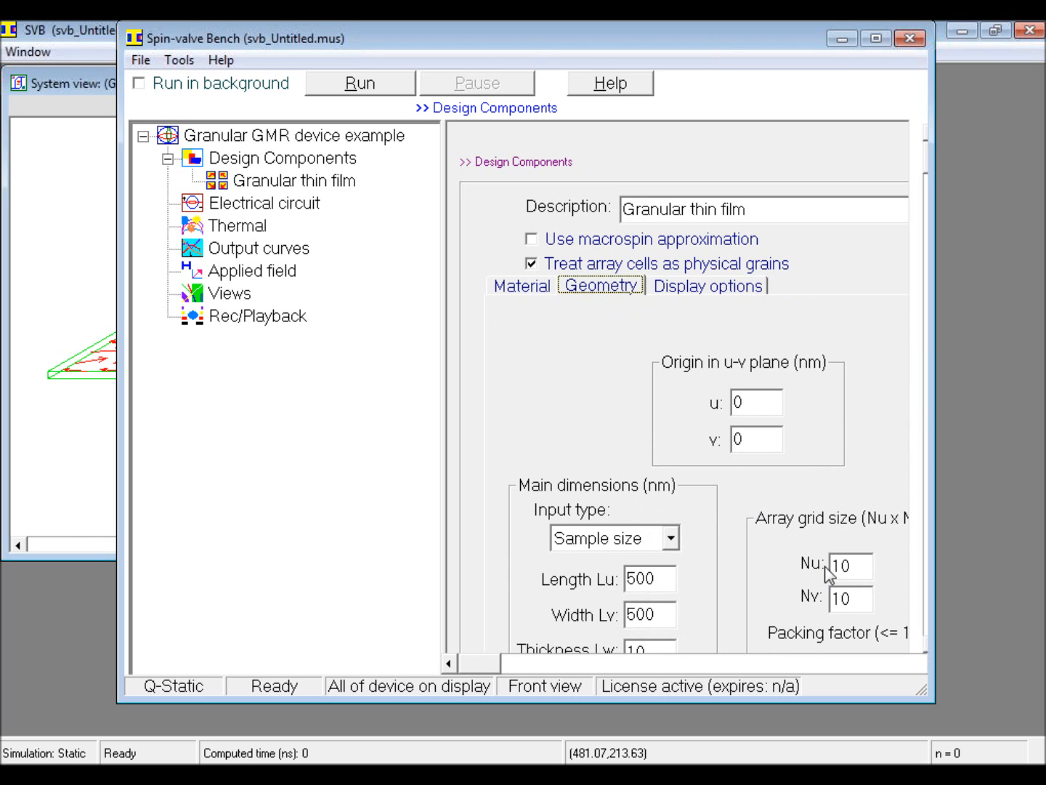
click(670, 539)
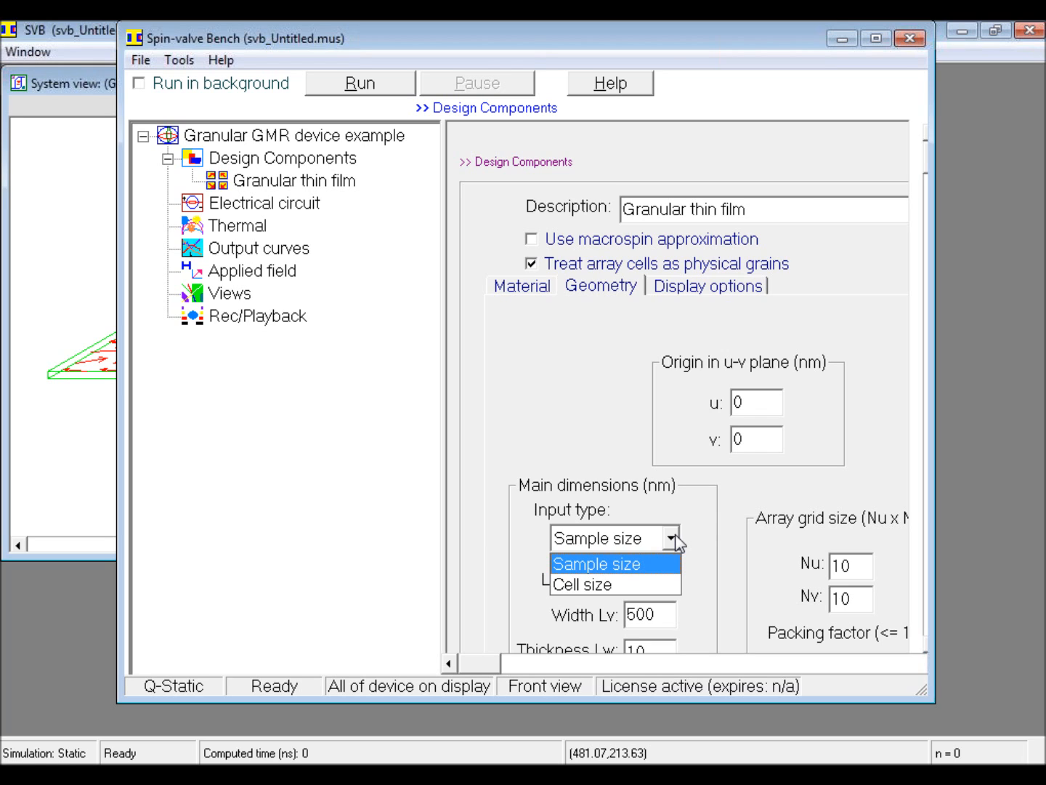
click(710, 542)
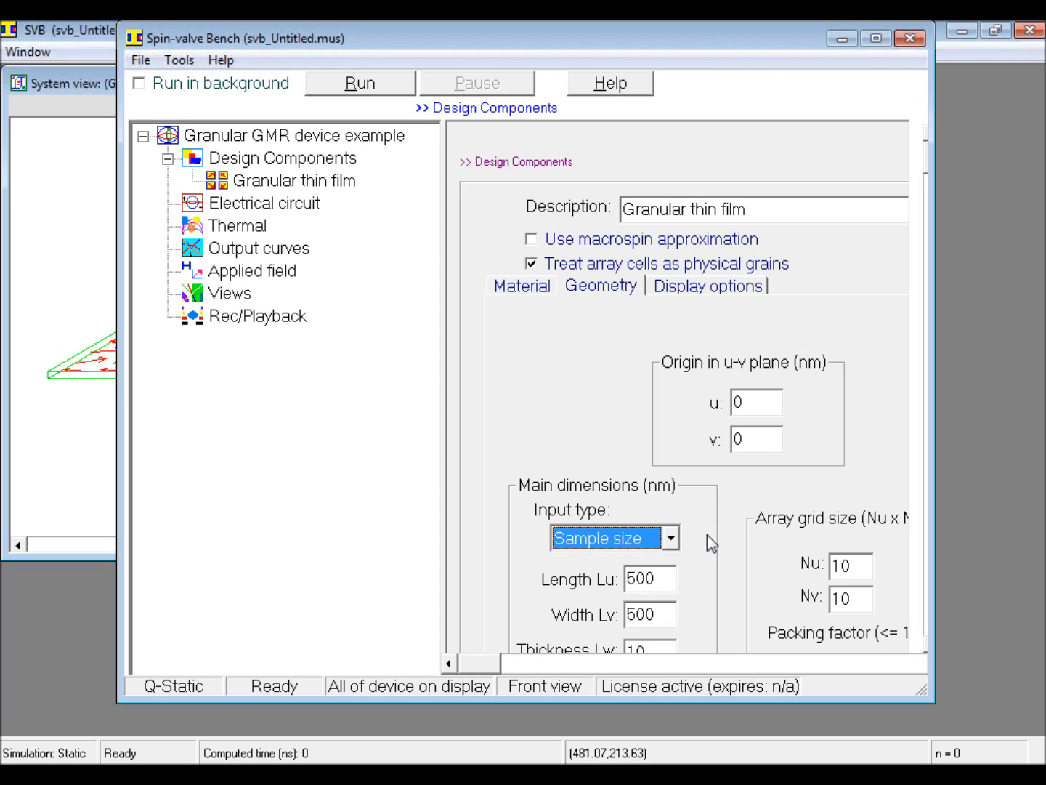
click(635, 578)
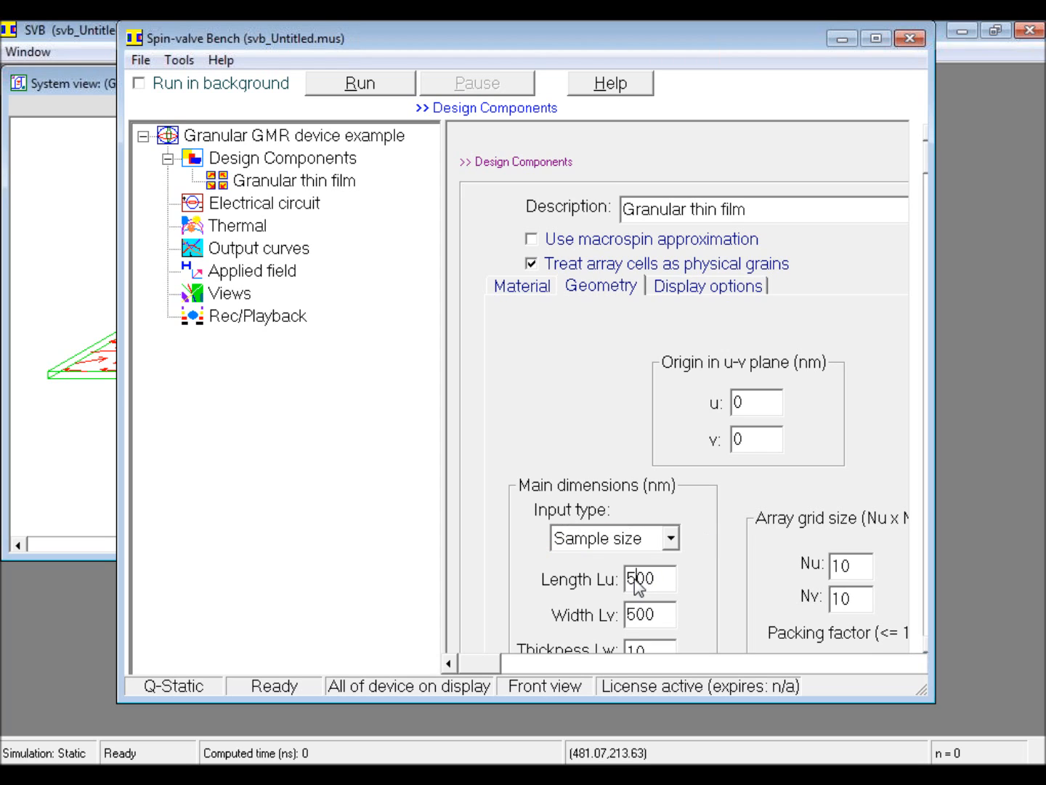
key(BackSpace)
text(10)
Step: Set the film's array grid size Nu to 20 and its packing factor to .5
click(850, 567)
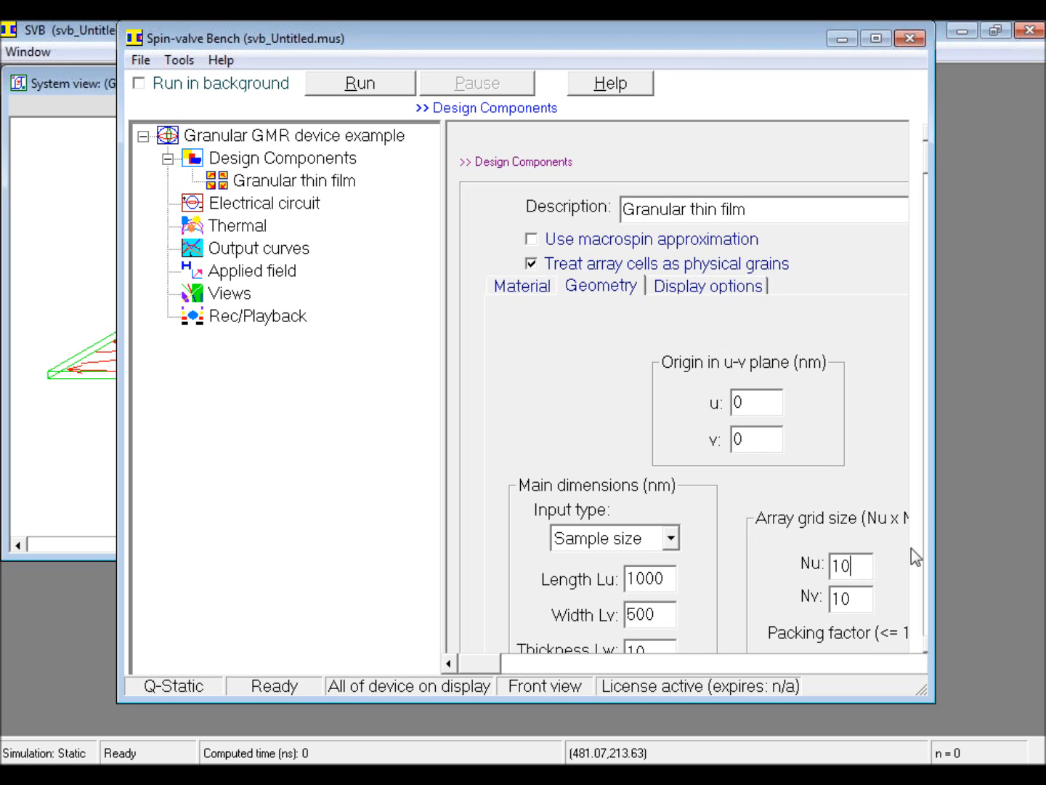
drag(840, 566, 830, 566)
text(2)
drag(925, 683, 965, 687)
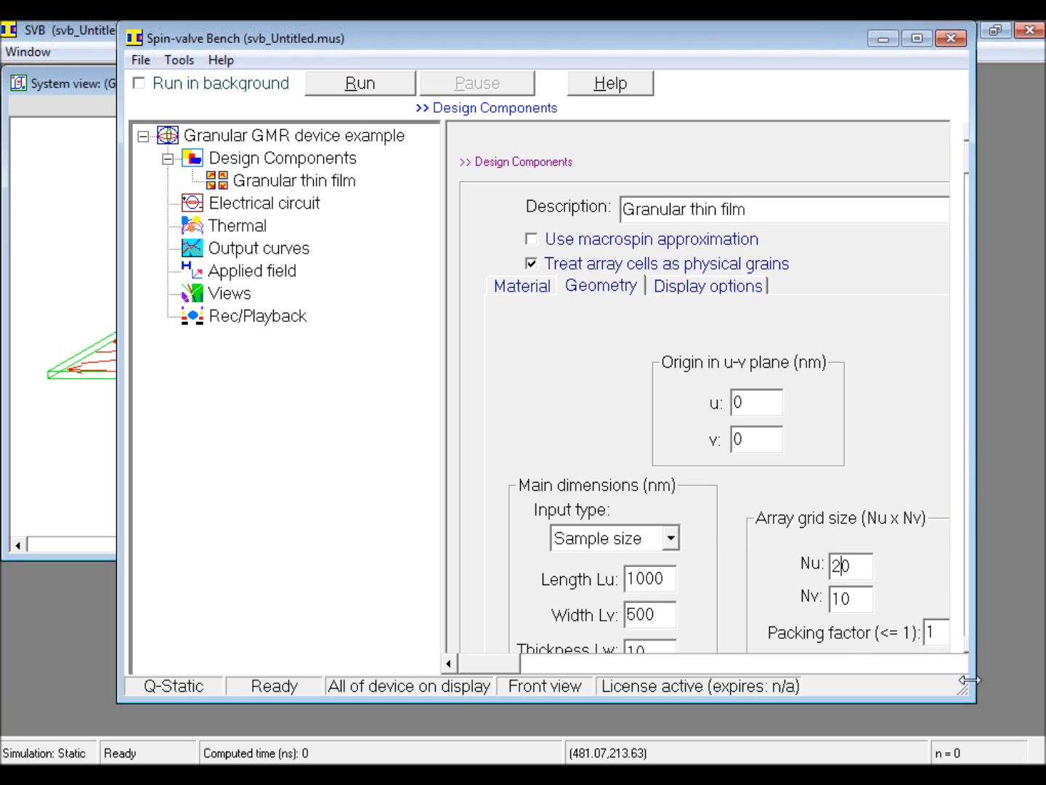
click(936, 632)
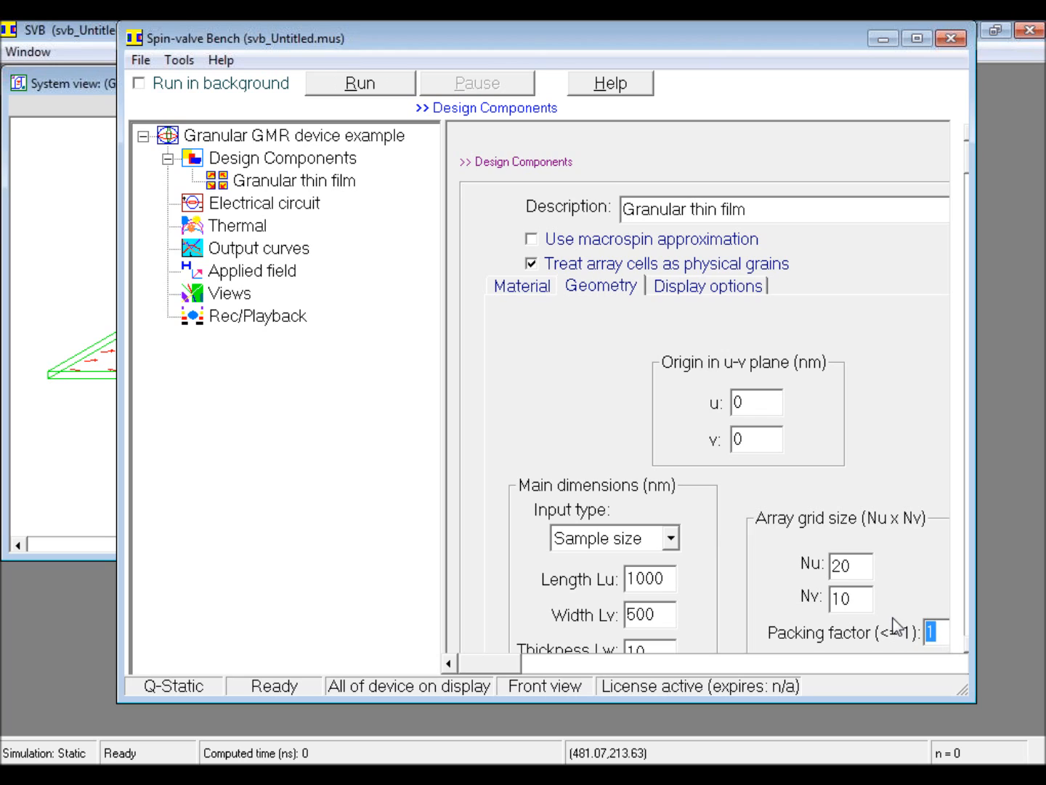
key(BackSpace)
text(.5)
click(847, 597)
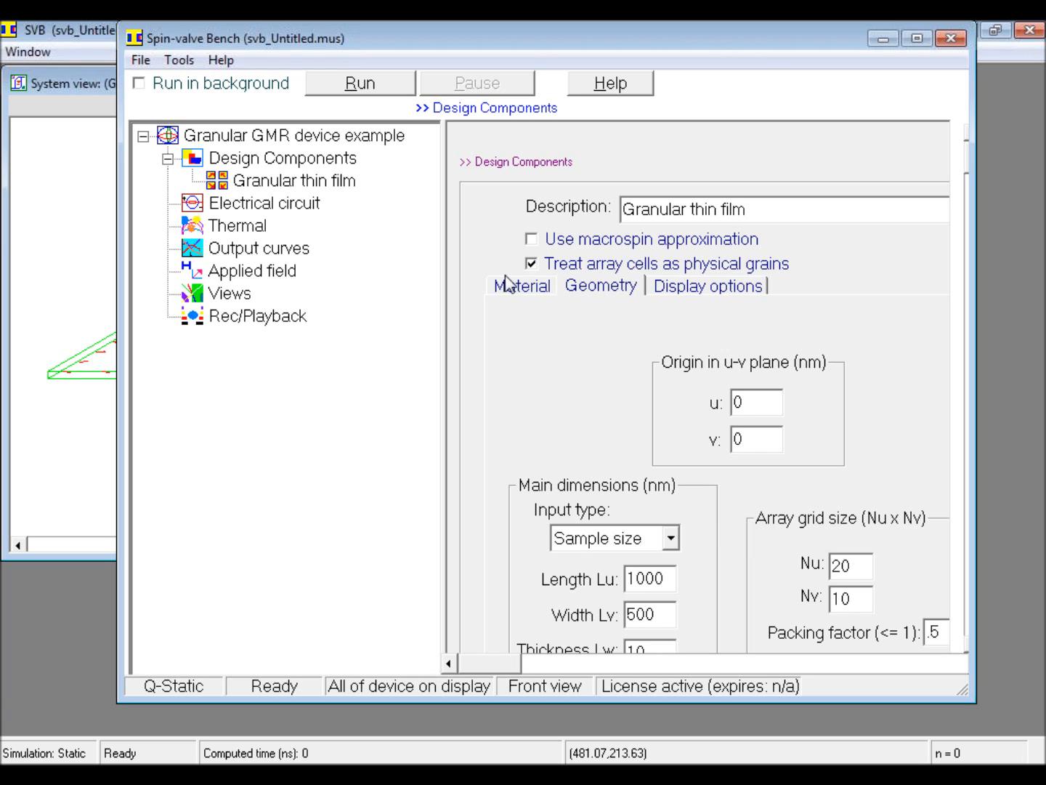
Step: Set the deviation of the magnetization's Phi angle to 0 degrees in the film's material properties
click(530, 287)
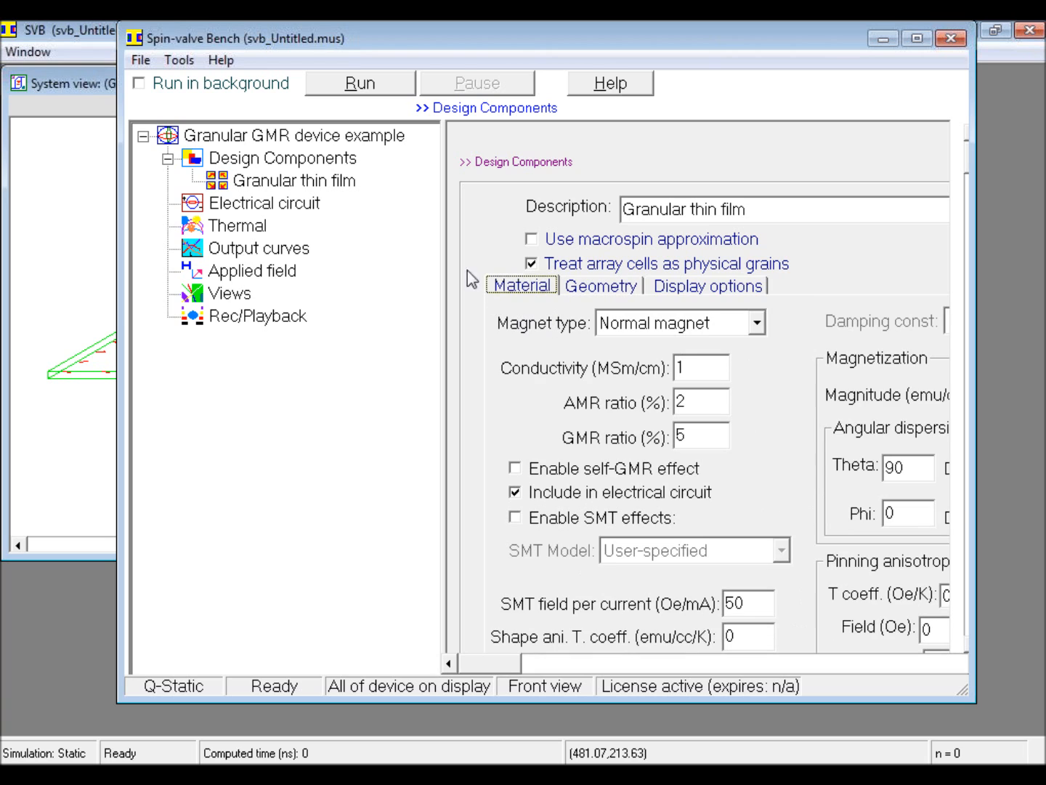
drag(444, 269, 368, 271)
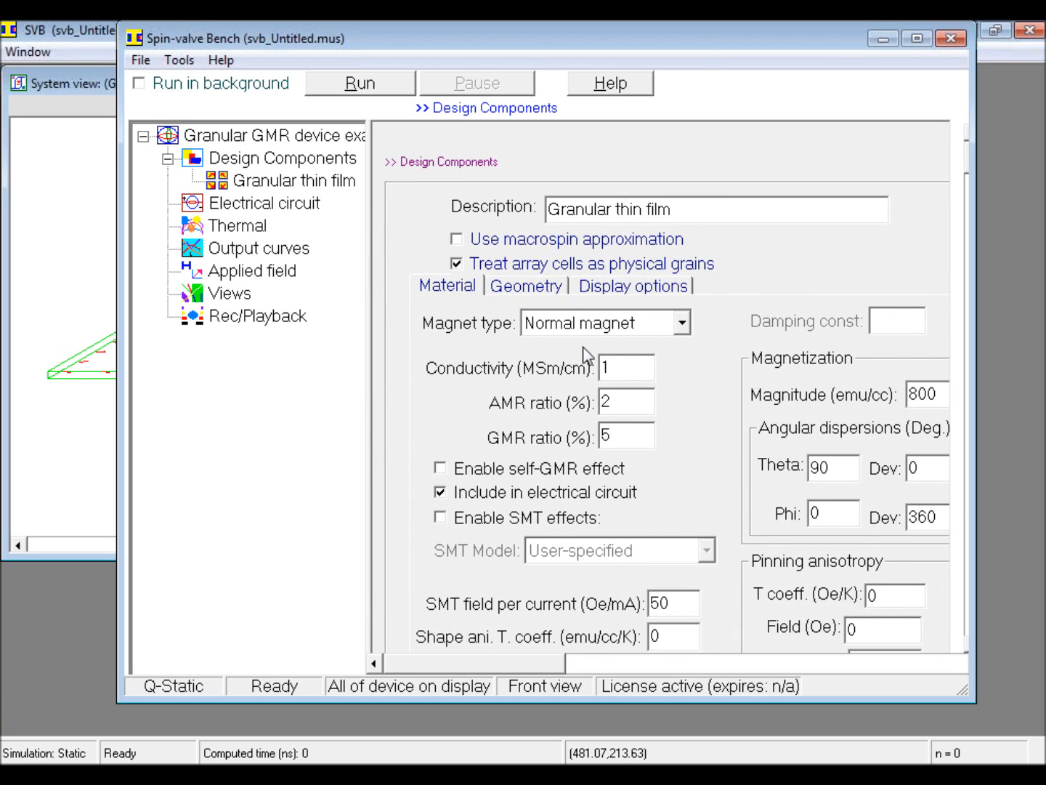
double_click(935, 520)
text(0)
Step: Display the granular thin film's component outline as Cells
click(670, 287)
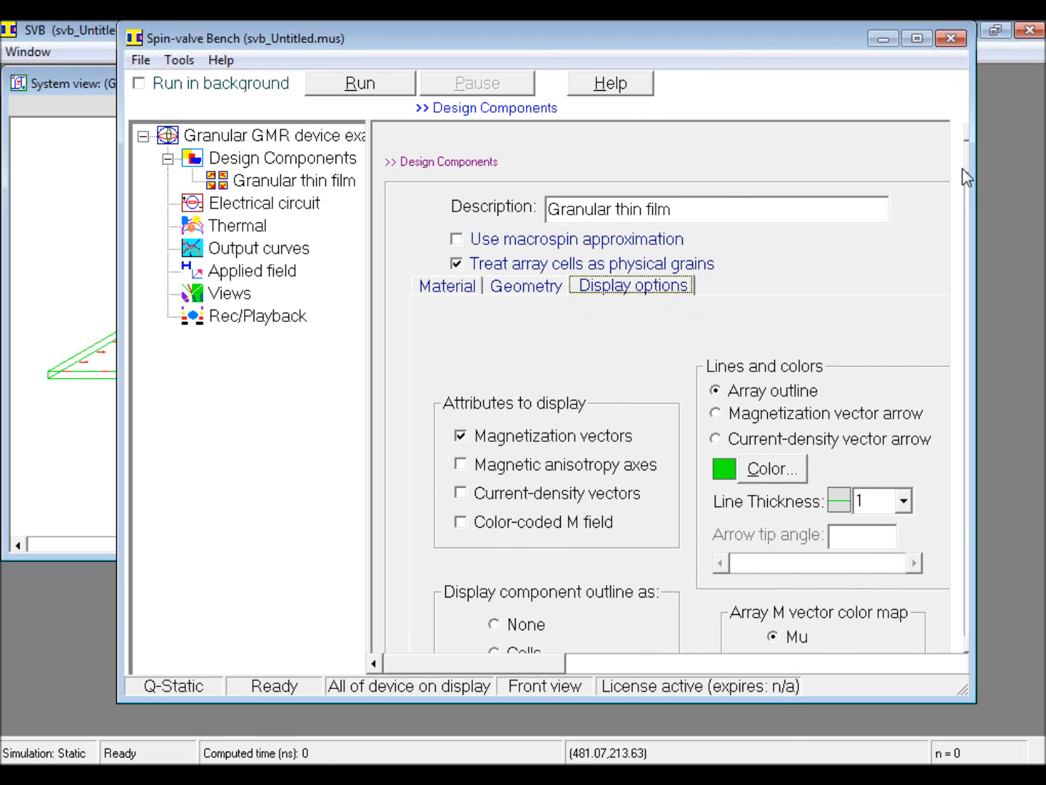
drag(968, 161, 971, 206)
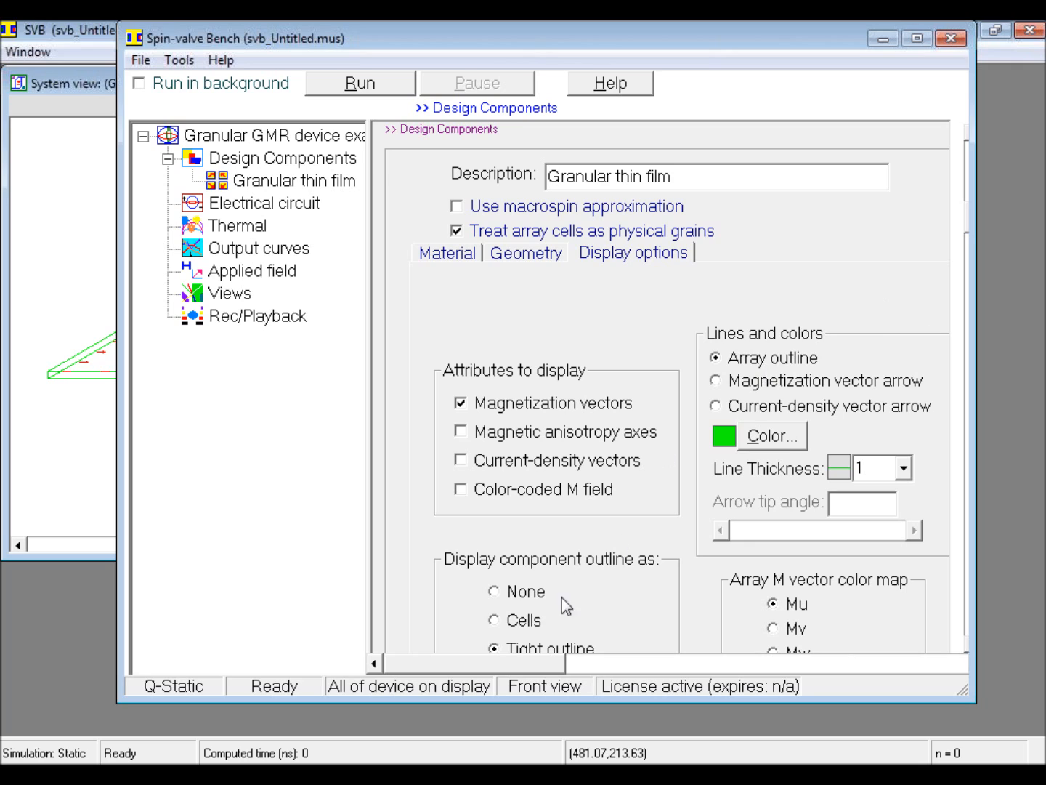
click(508, 619)
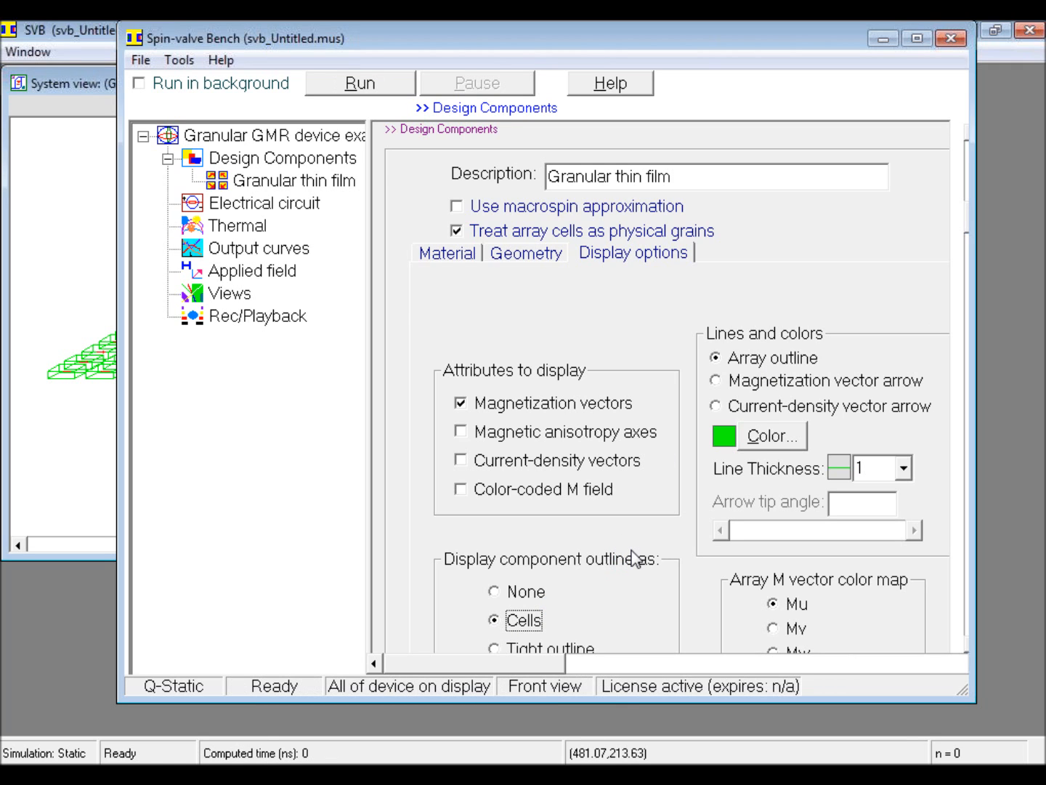
Step: Set the observation position to Top with a tight zoom and inspect the cell array in the system view
click(238, 295)
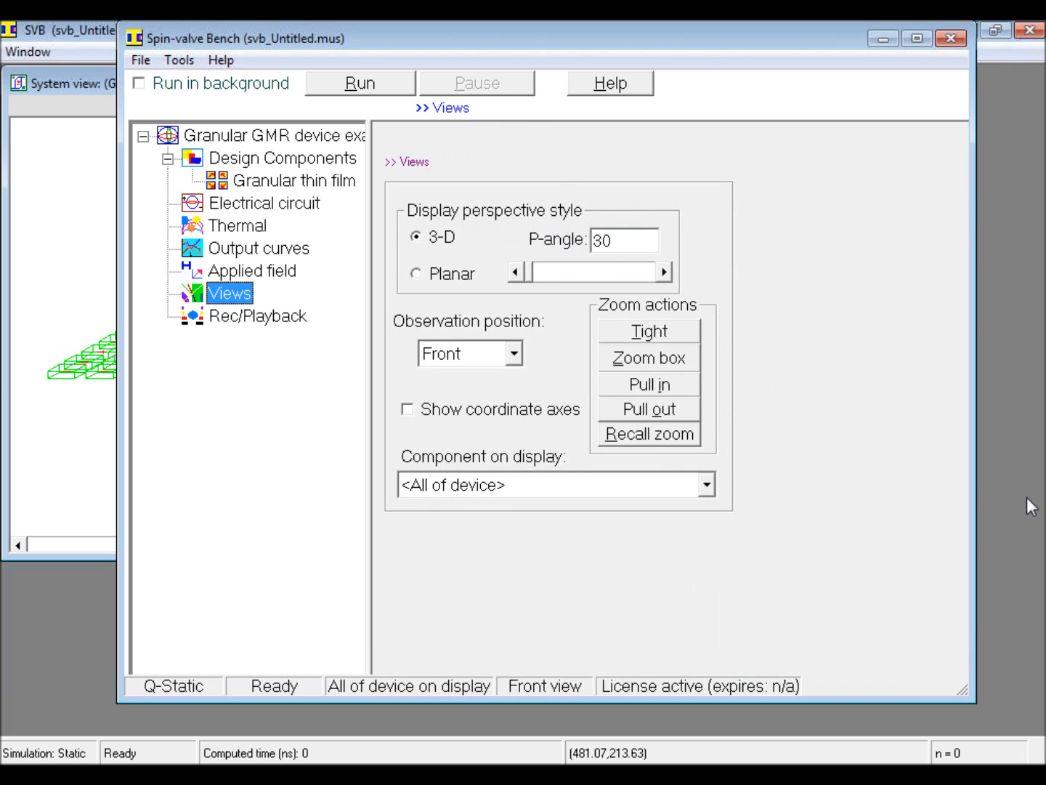
click(516, 356)
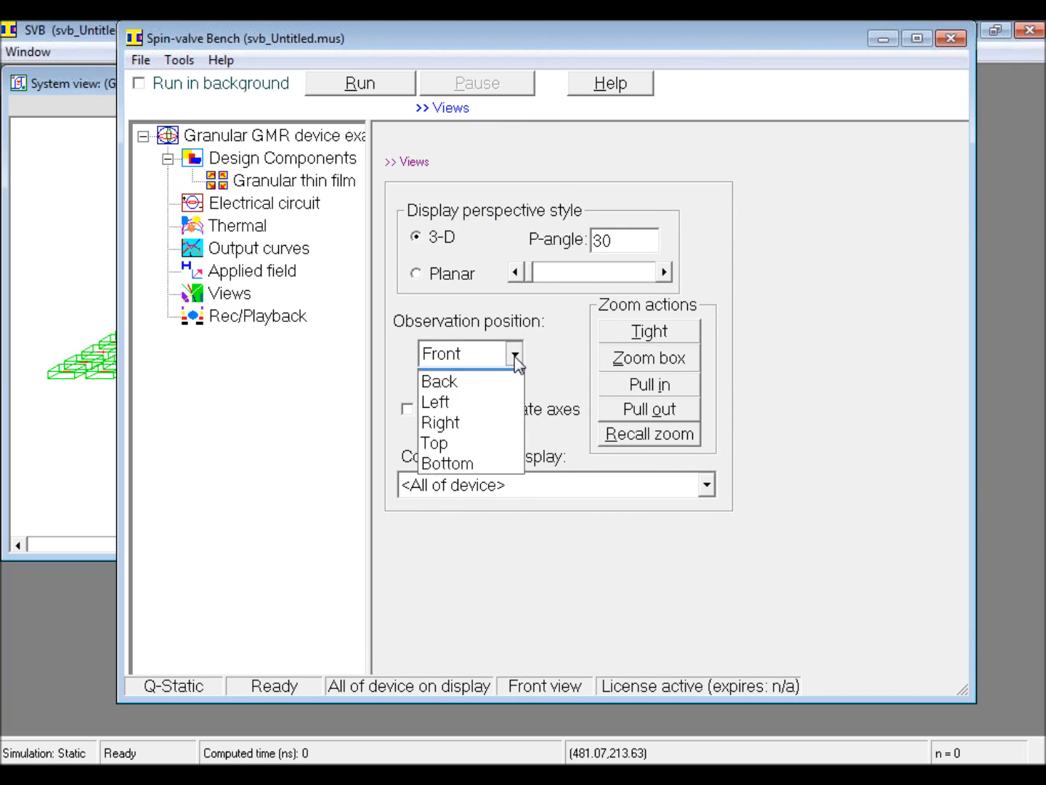
click(490, 459)
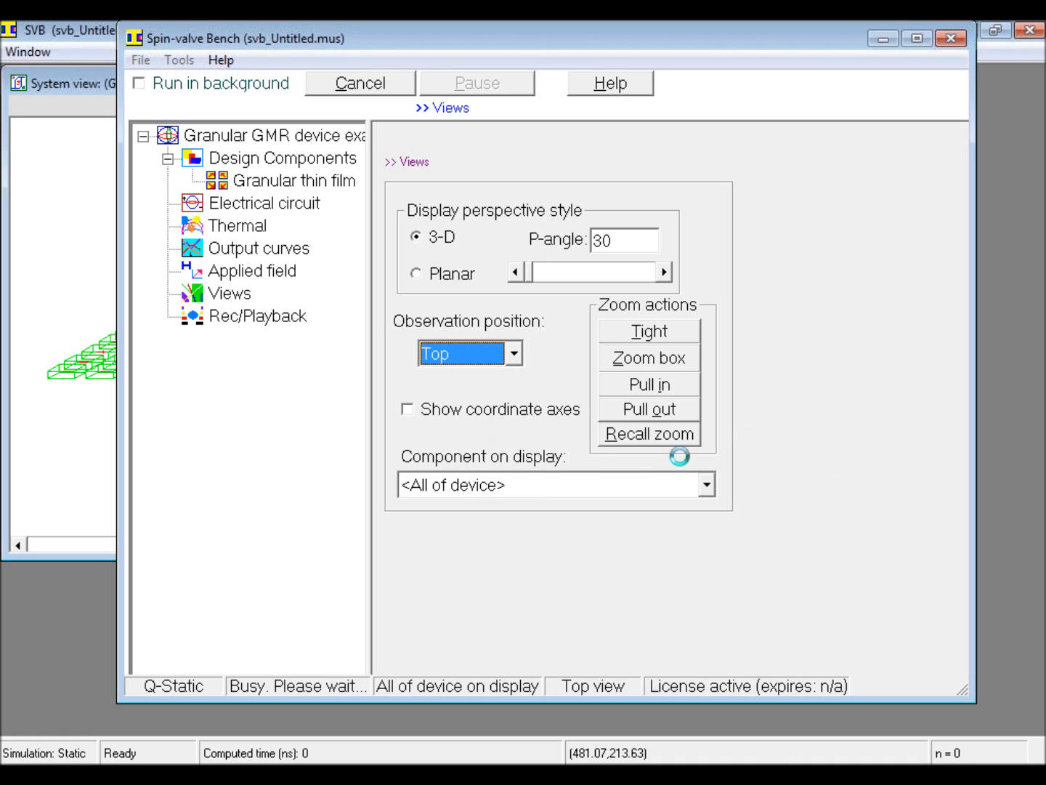
click(683, 339)
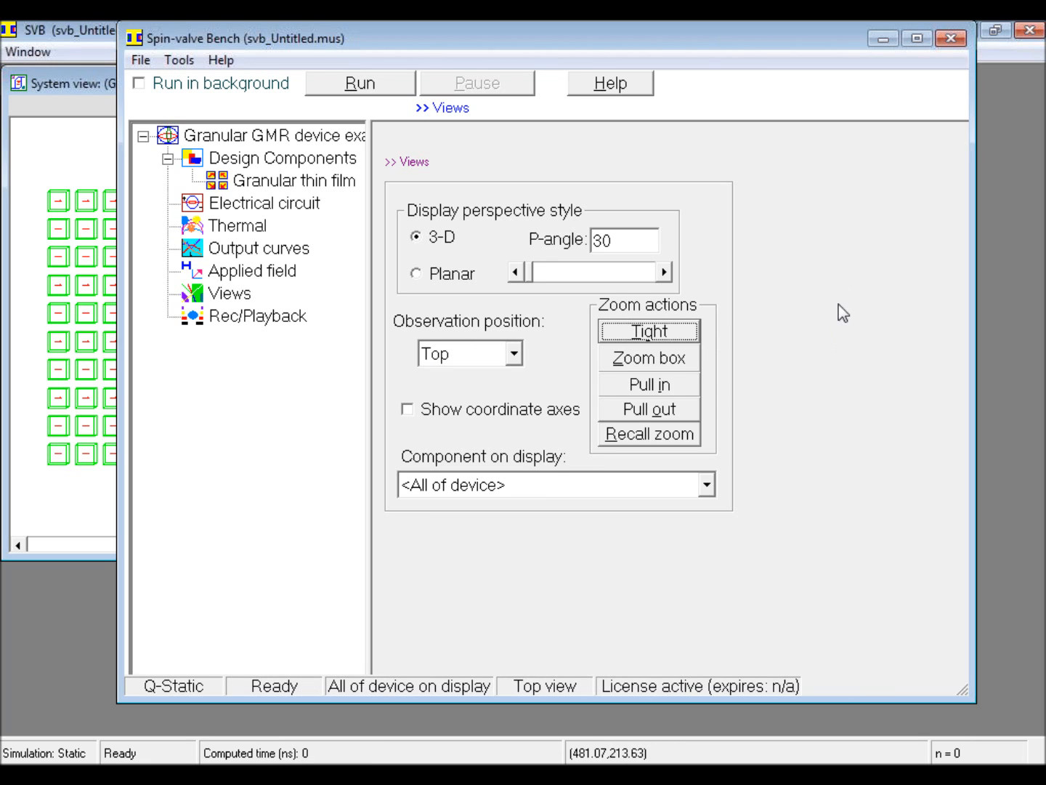
click(881, 42)
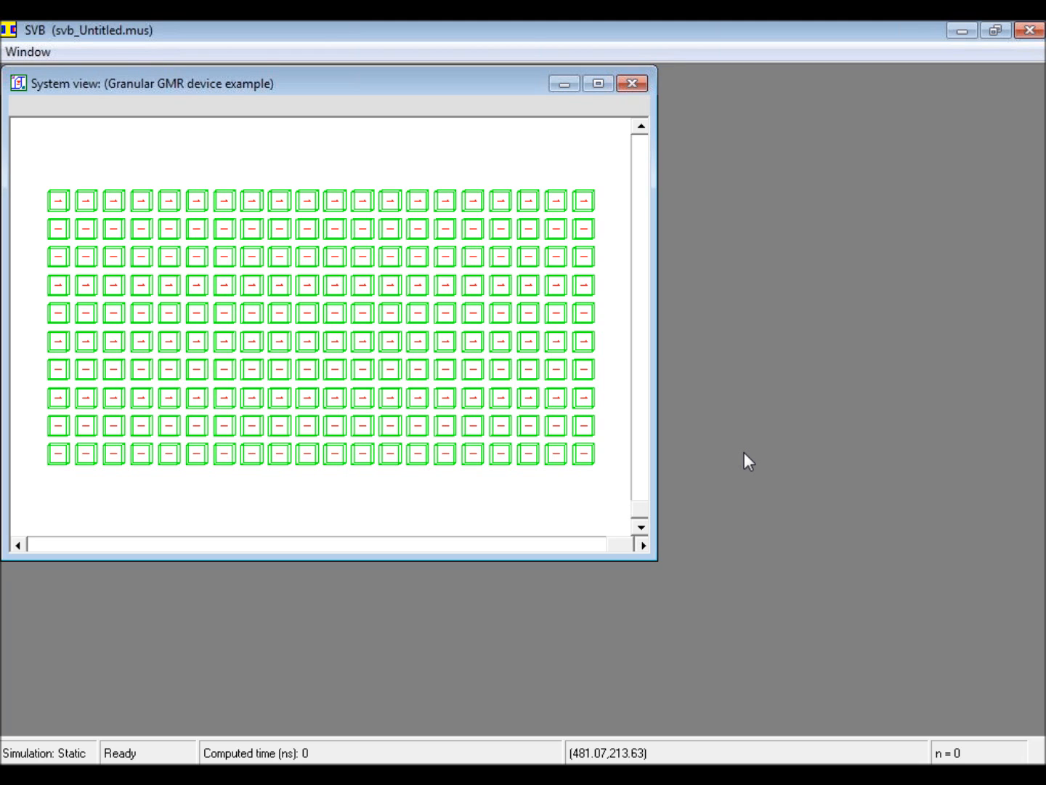
mouse_move(598, 773)
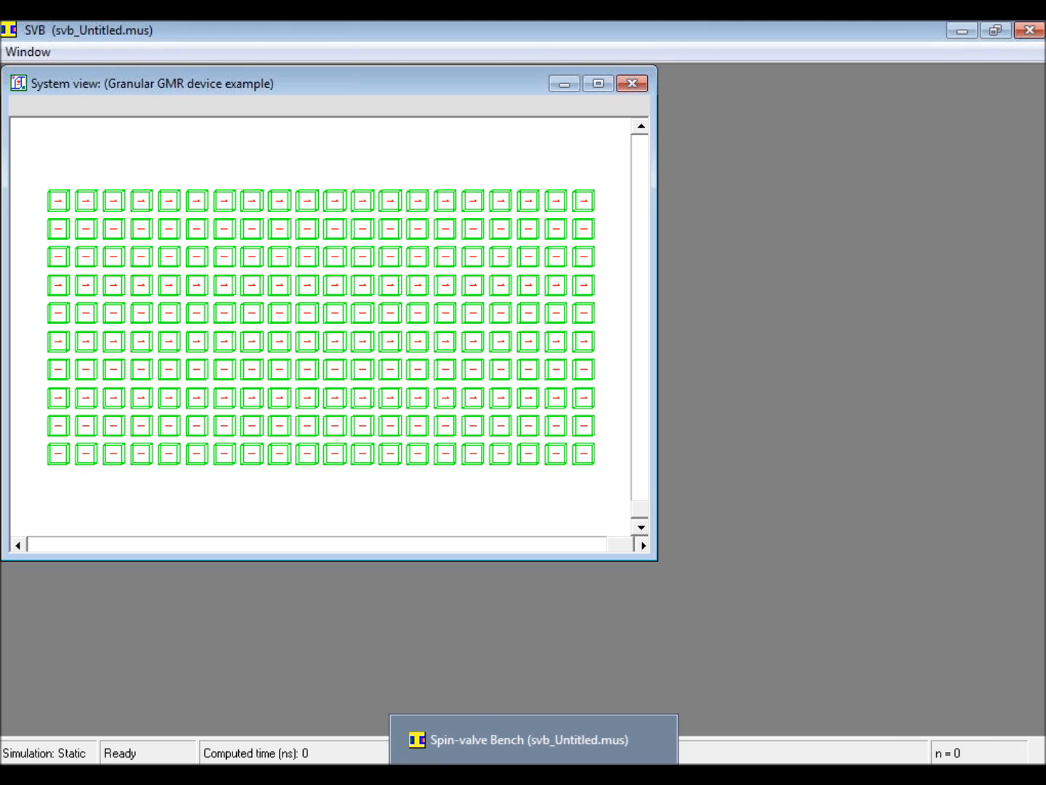
click(534, 774)
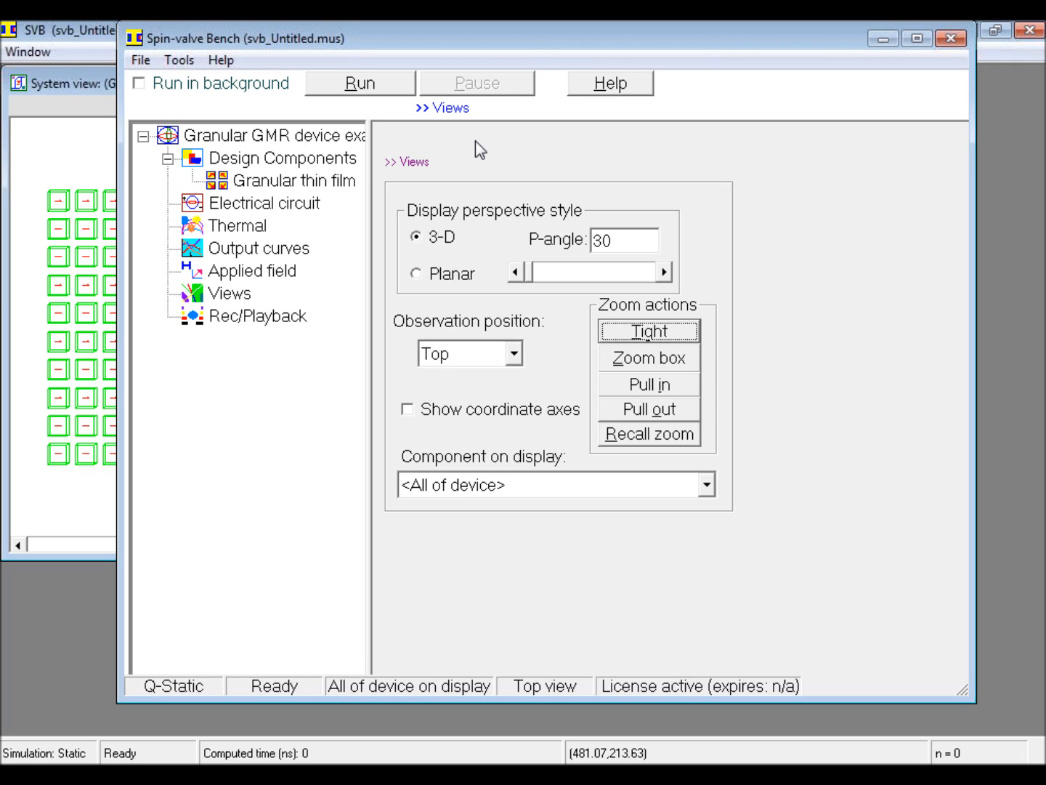
Step: Open the Cellider array patterning tool for the thin film and switch it to Mask mode
click(178, 60)
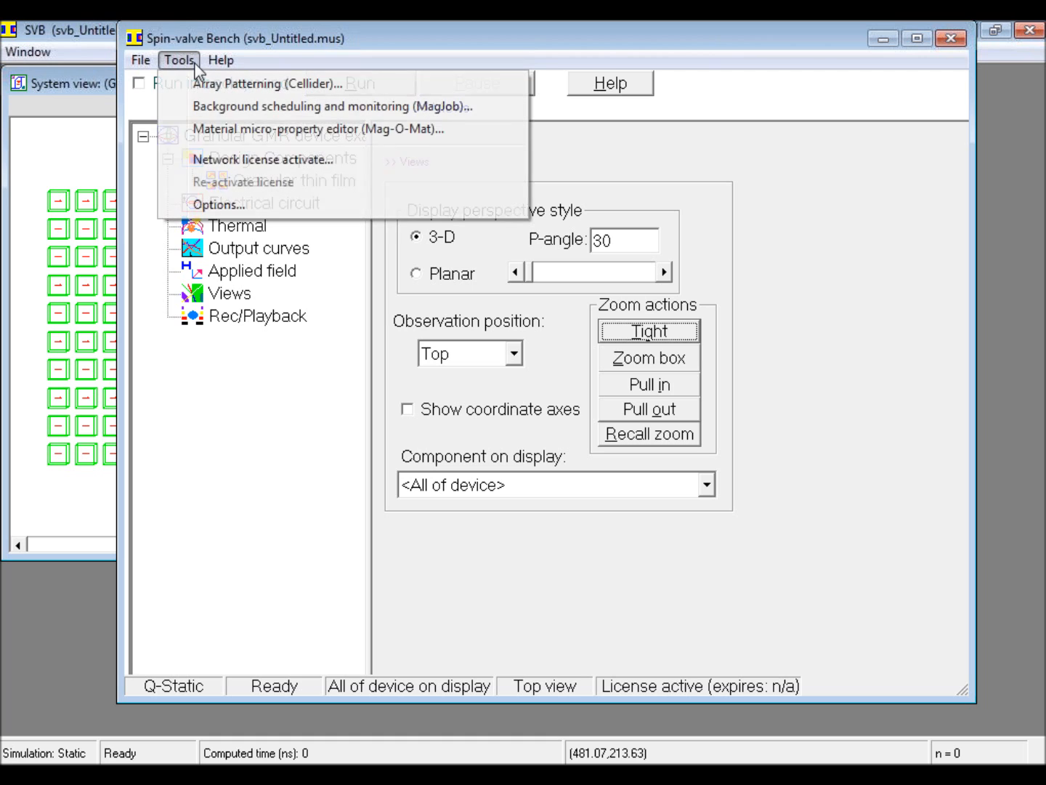
click(224, 88)
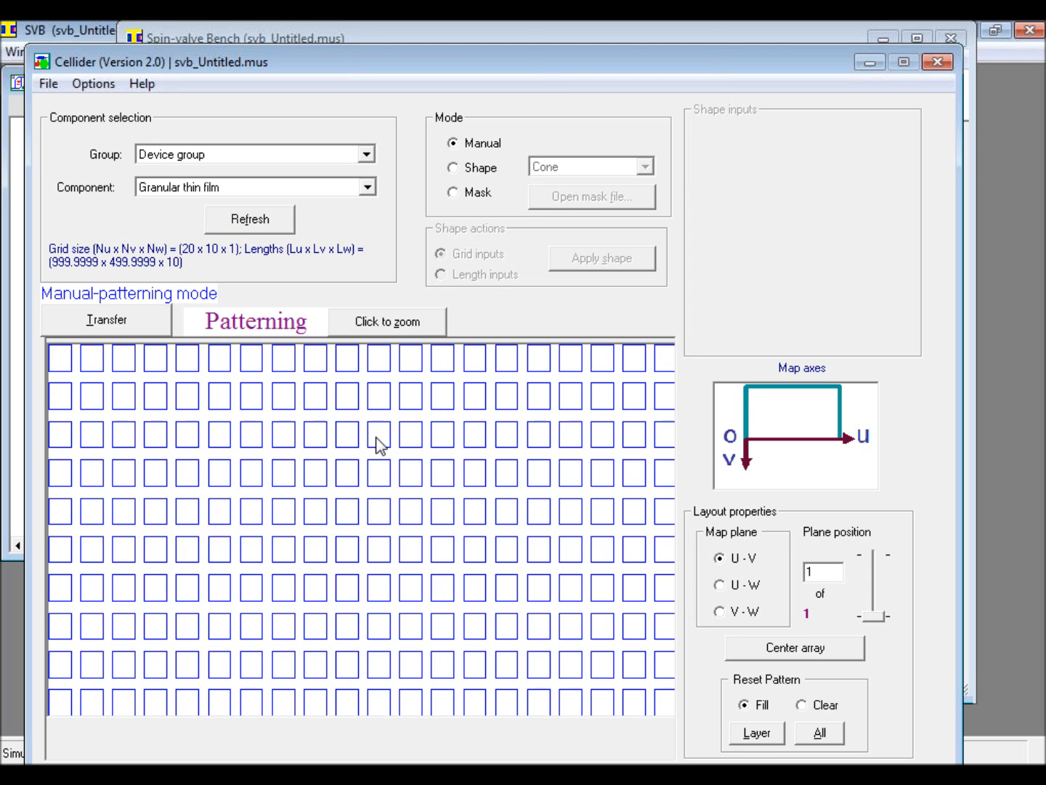
click(454, 193)
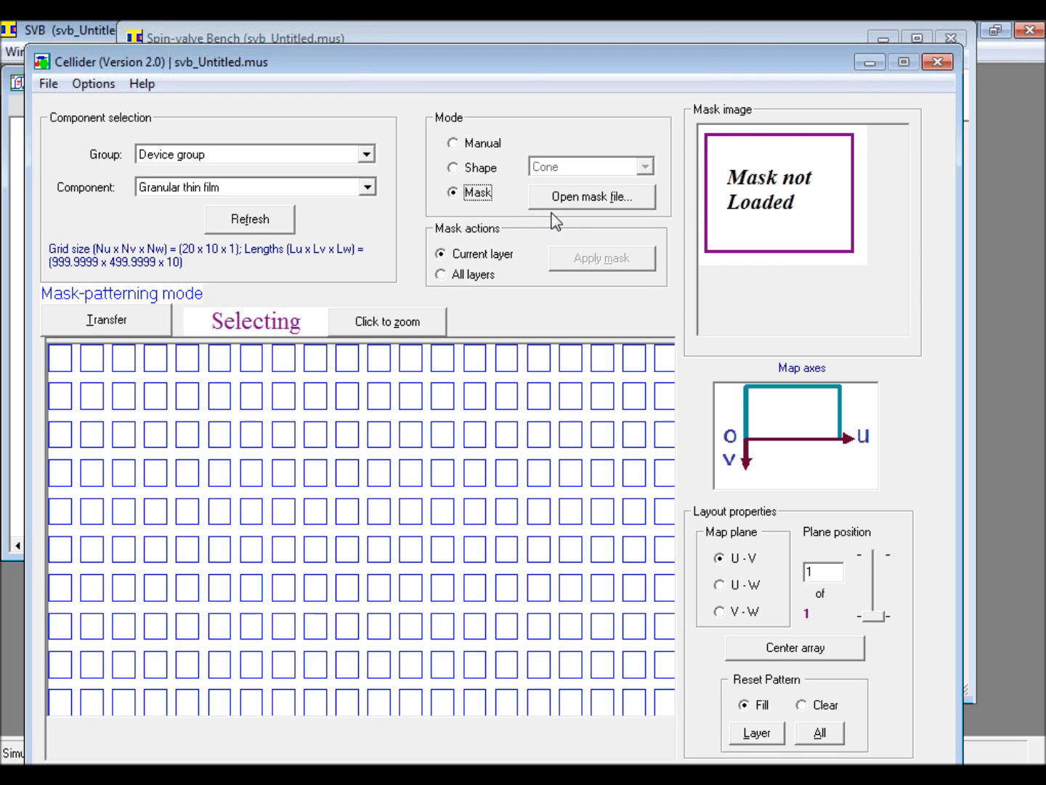
Step: Load the bitmap DeviceMask1.bmp from the SVB folder as the mask for the granular thin film
click(579, 202)
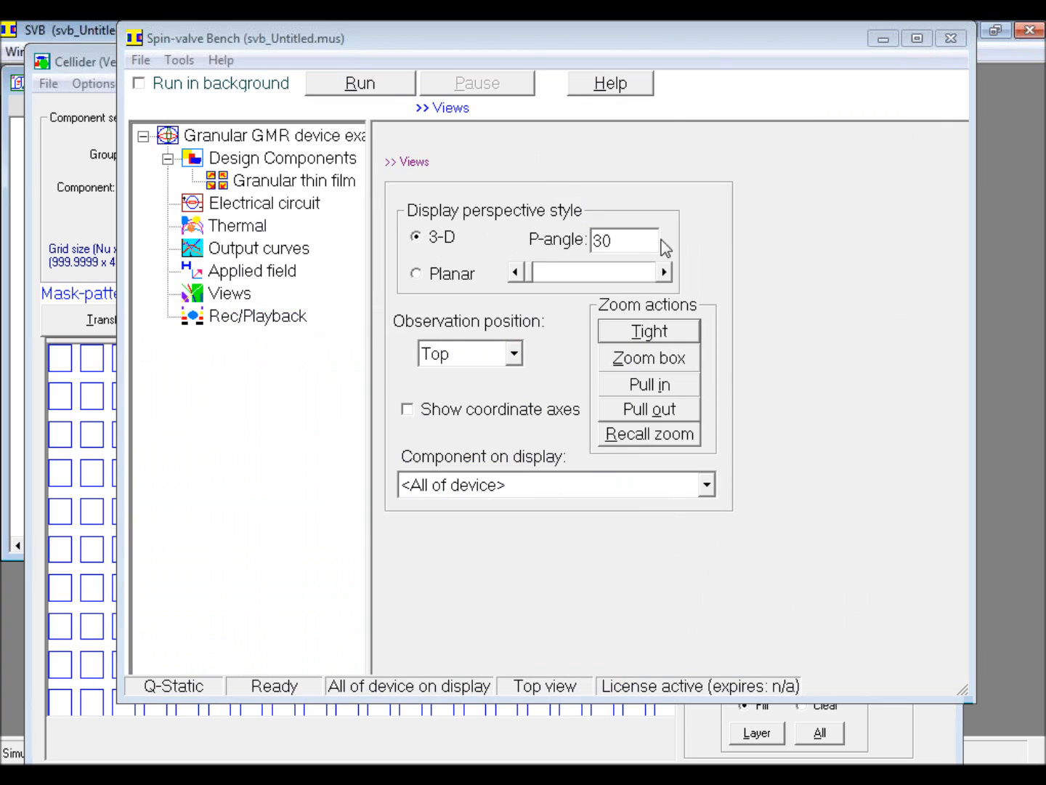
click(883, 42)
click(320, 425)
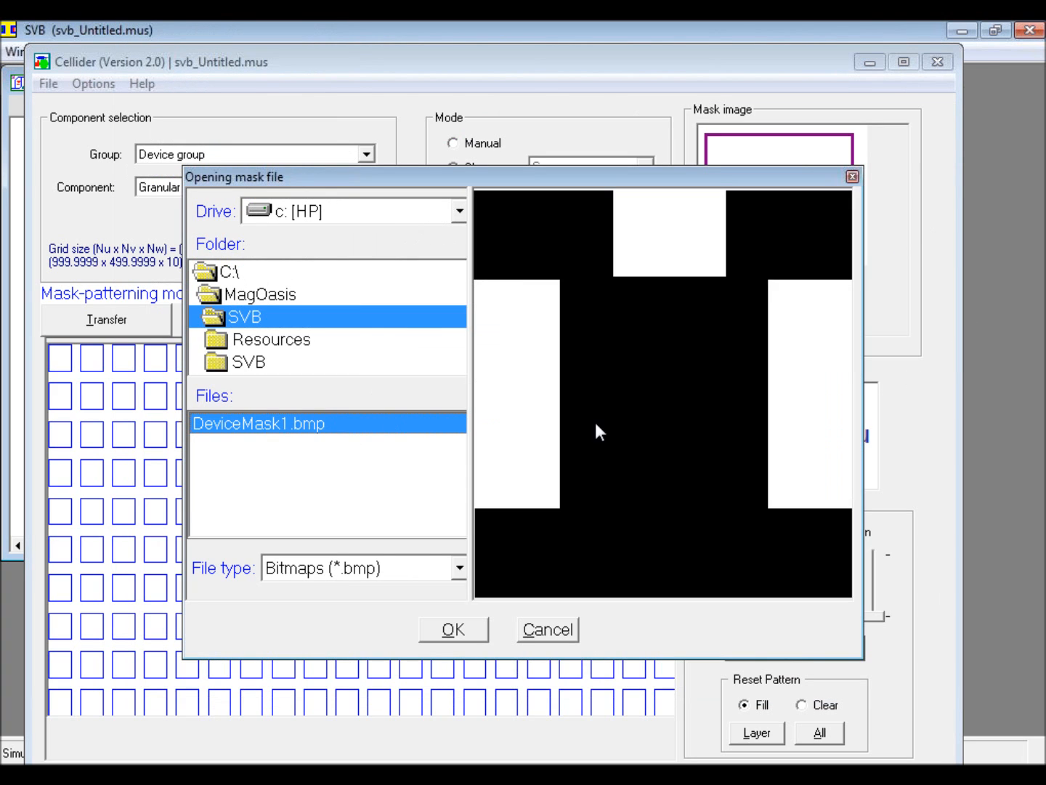
click(474, 629)
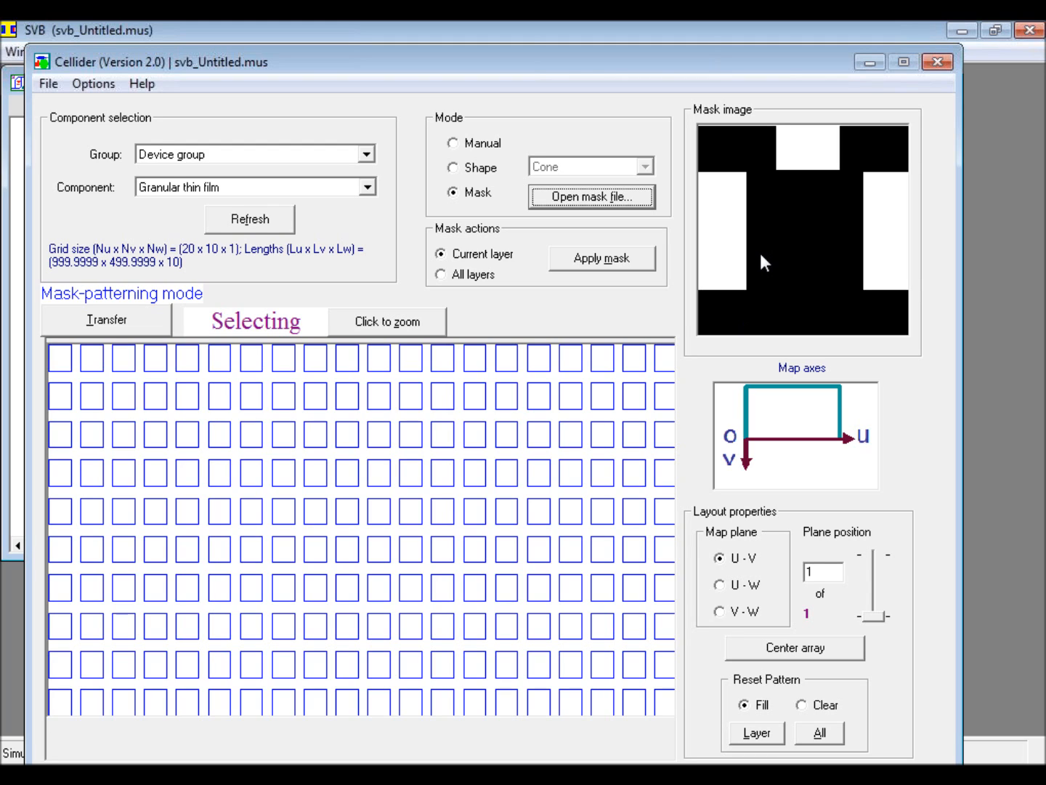
Step: Clear the pattern on all layers, apply the mask to the current layer and transfer the patterned array to the design
click(806, 707)
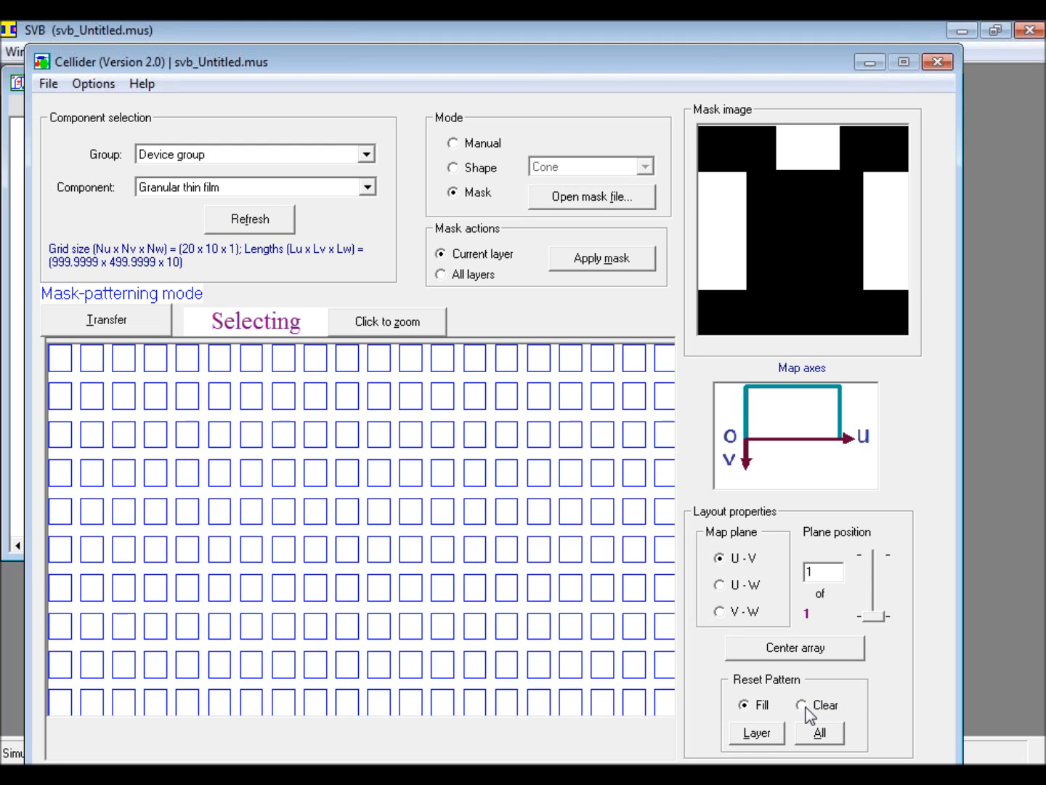
click(835, 738)
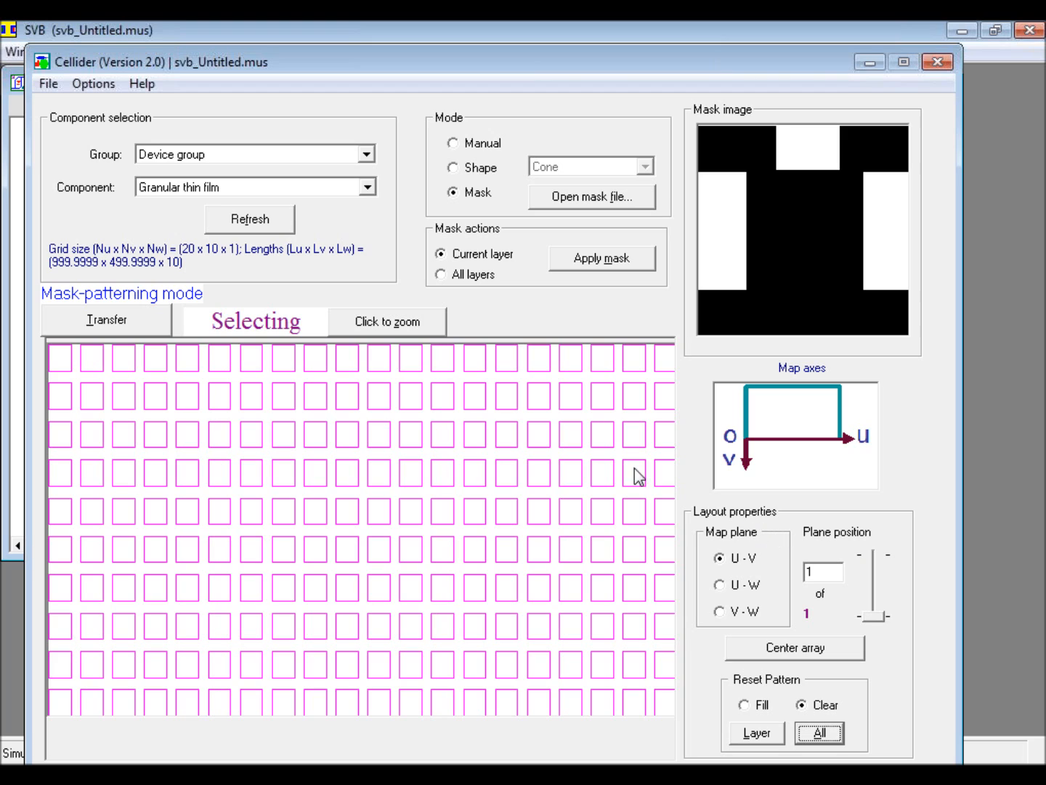
click(617, 260)
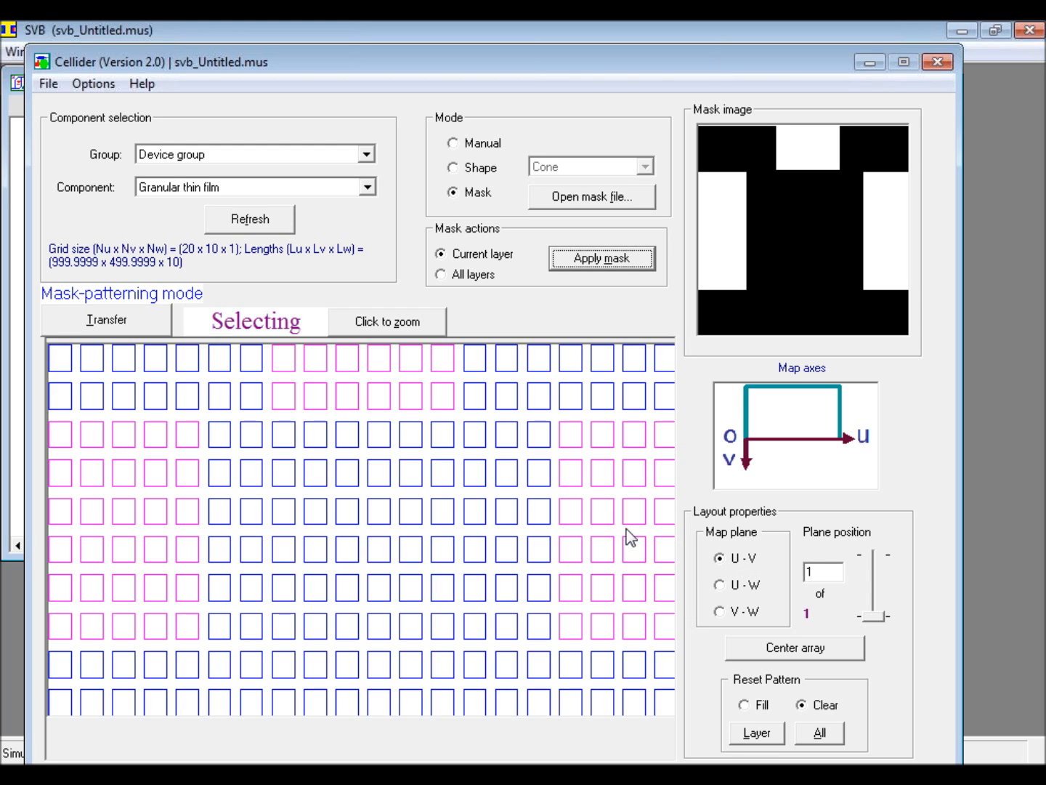
click(108, 320)
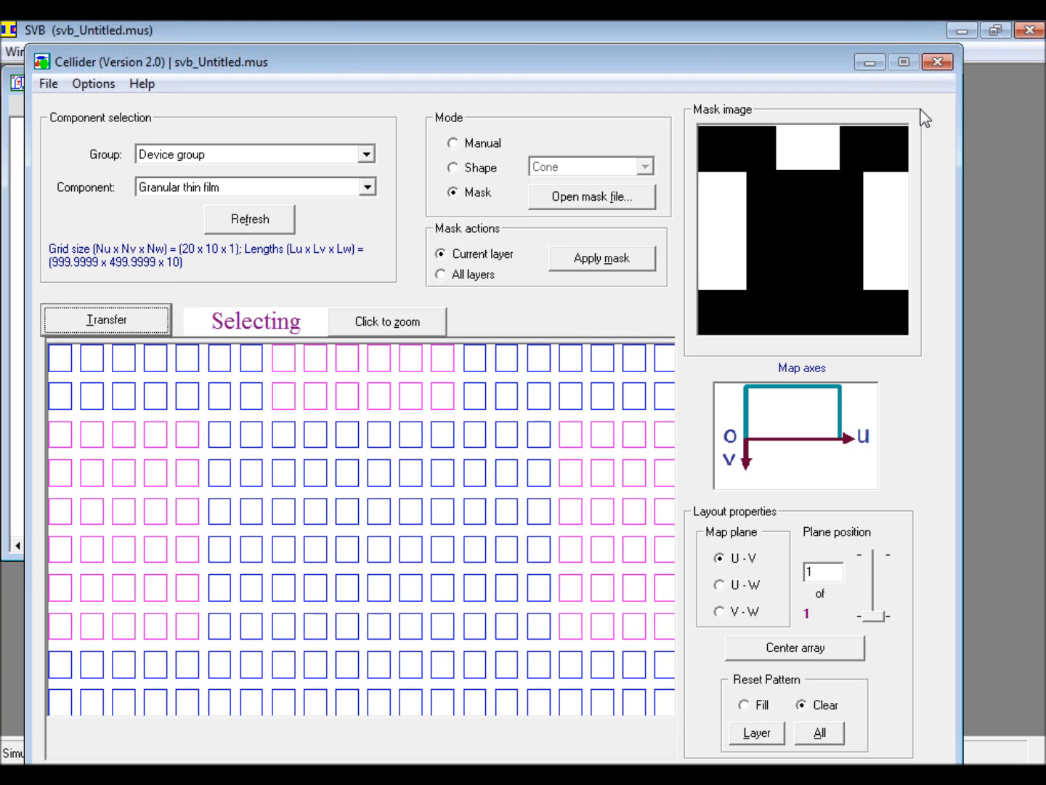
click(935, 64)
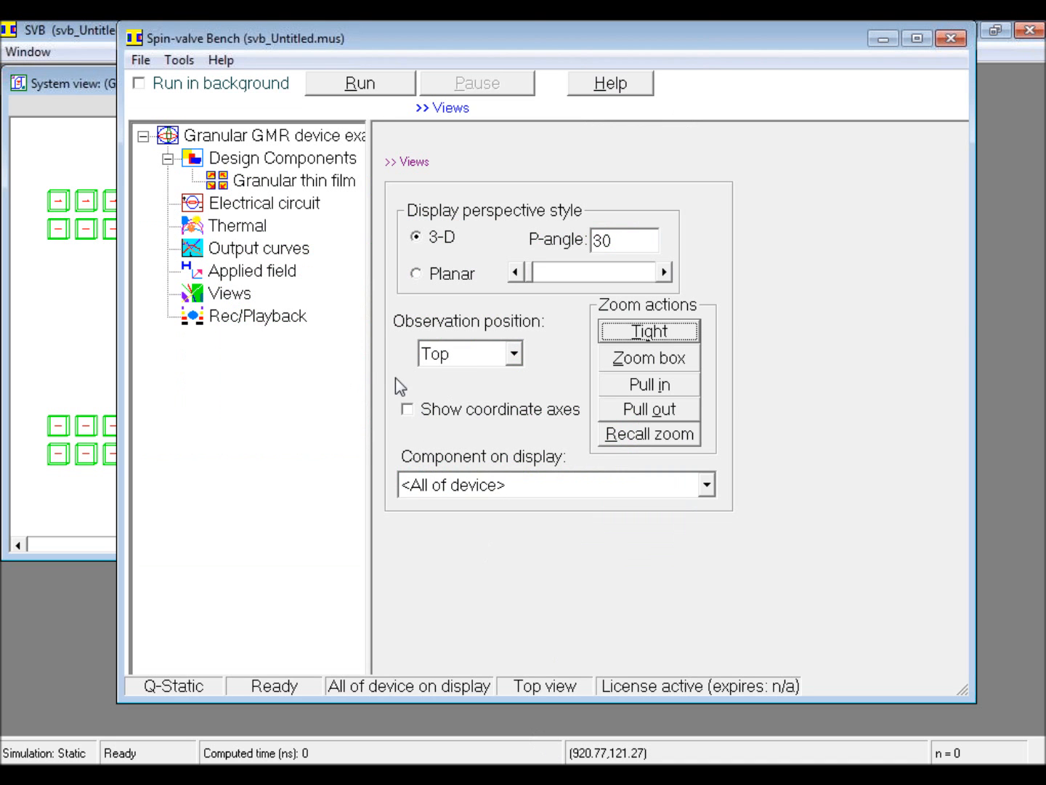
Step: Set the observation position to Front with a tight zoom and inspect the patterned film in the system view
click(514, 355)
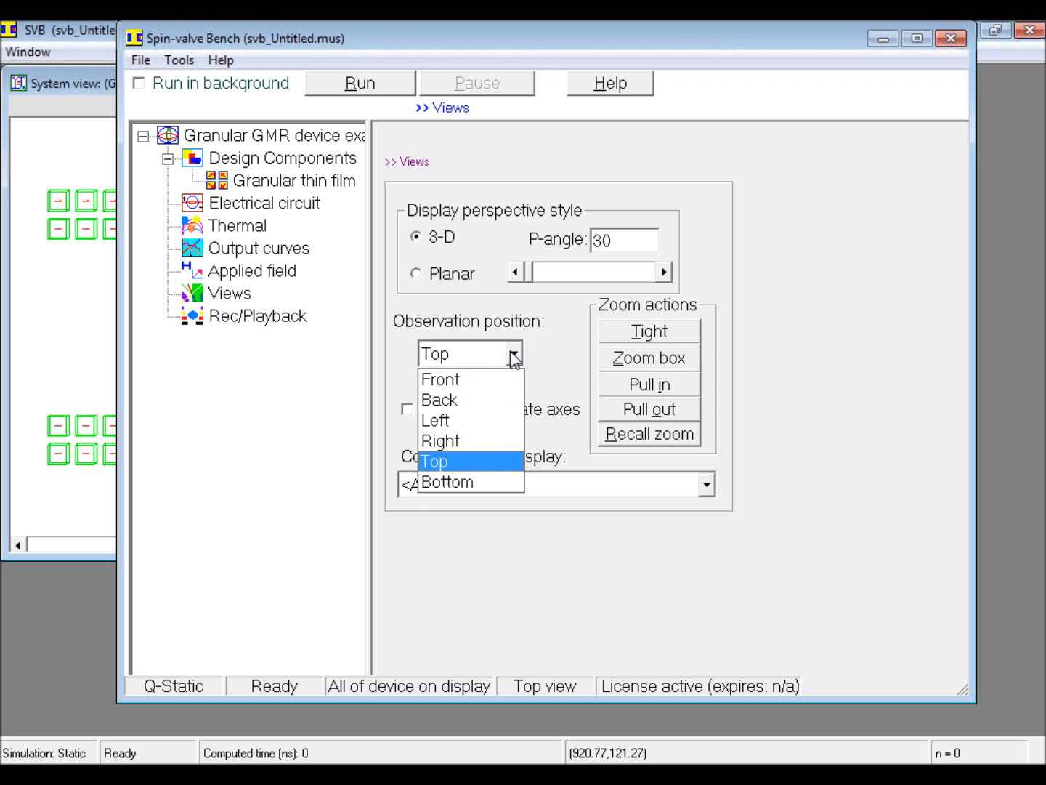
click(483, 380)
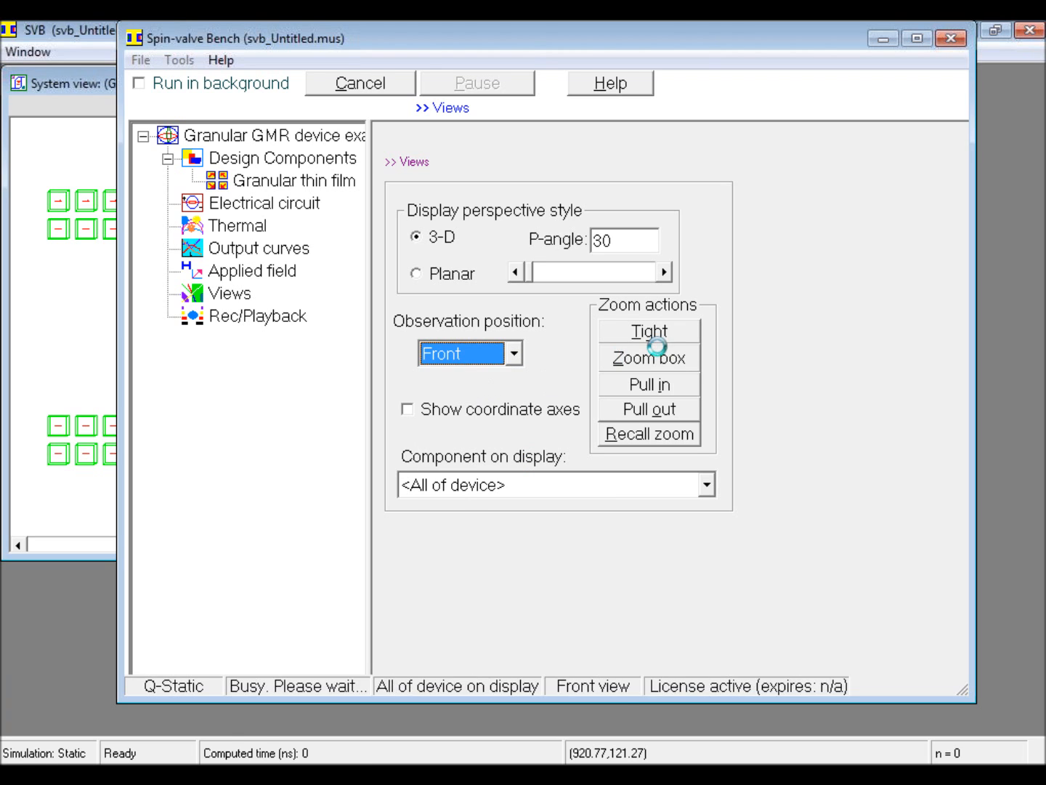
click(662, 332)
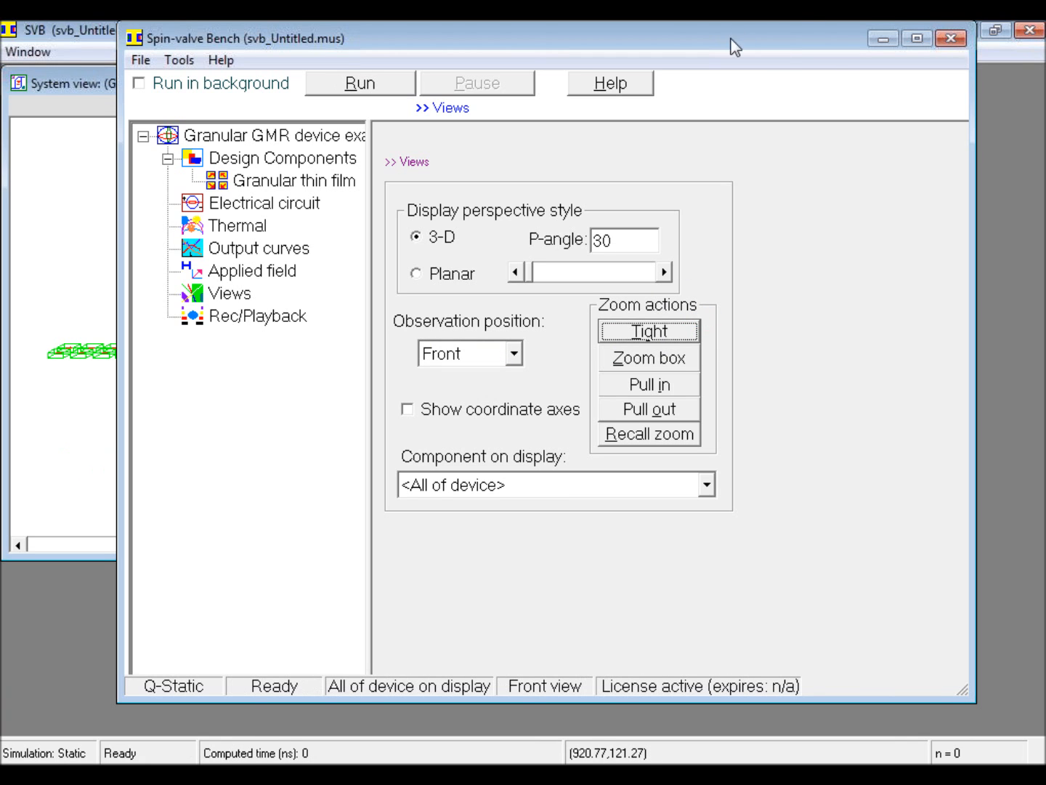
click(882, 41)
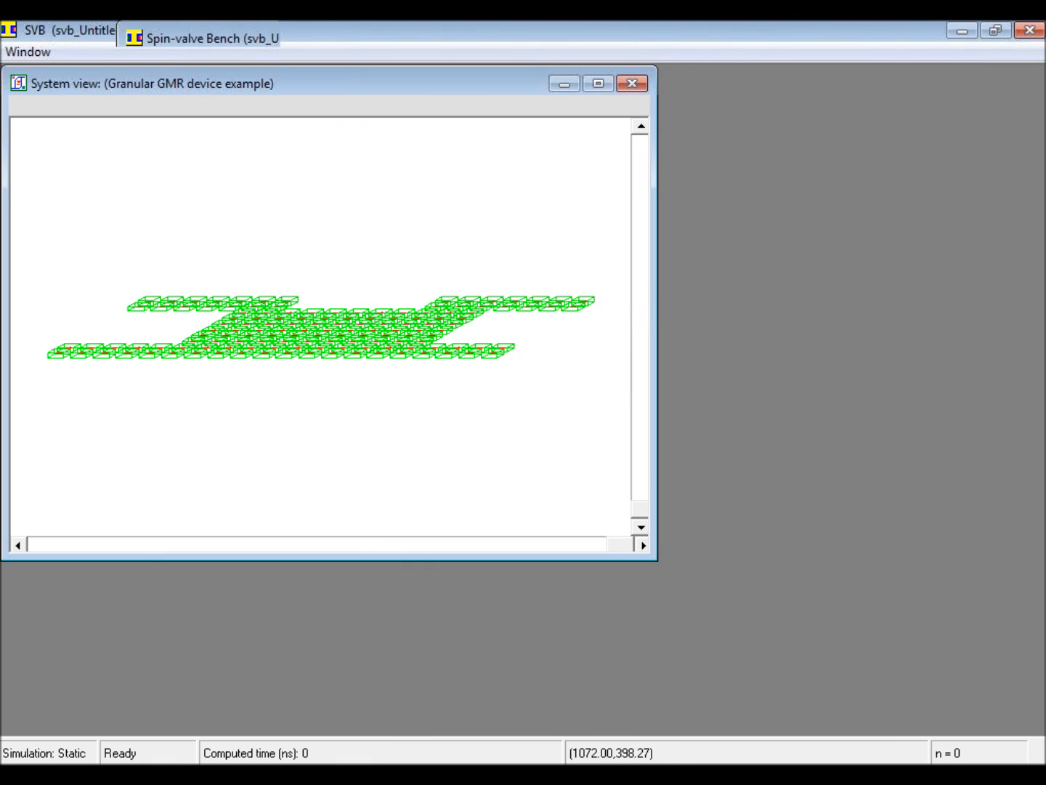
click(537, 771)
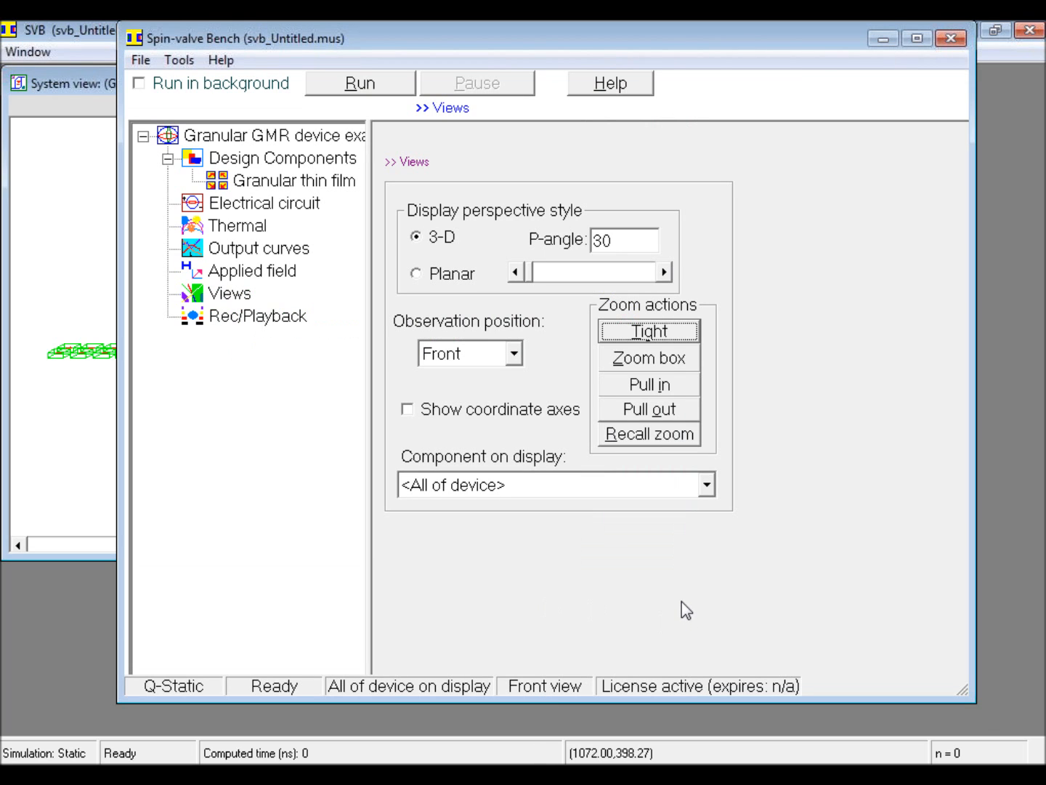
click(190, 61)
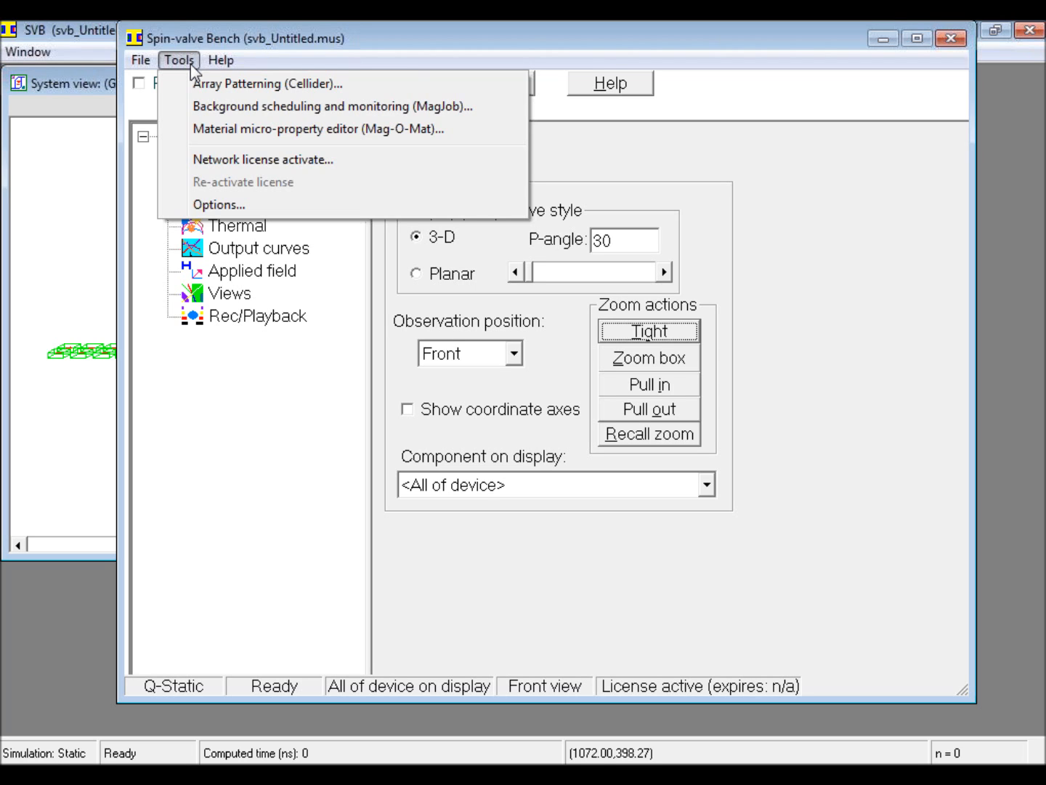
click(508, 541)
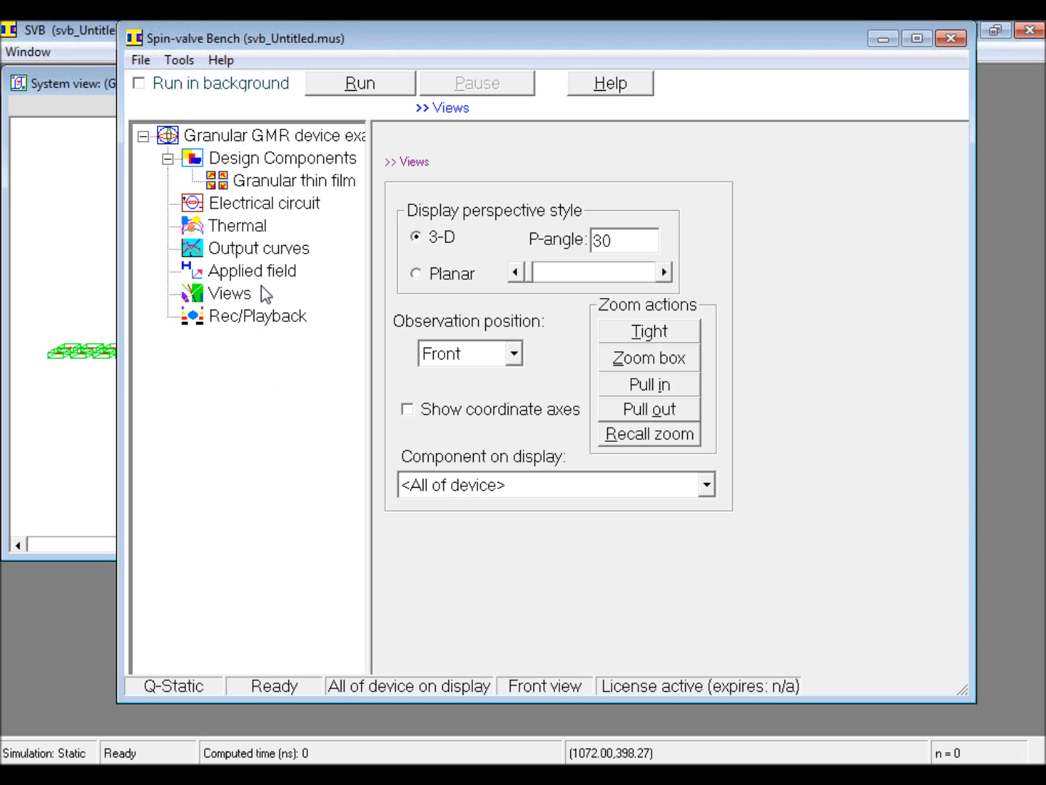
Step: Show the device's electrical circuit and bring the system view into sight
click(255, 202)
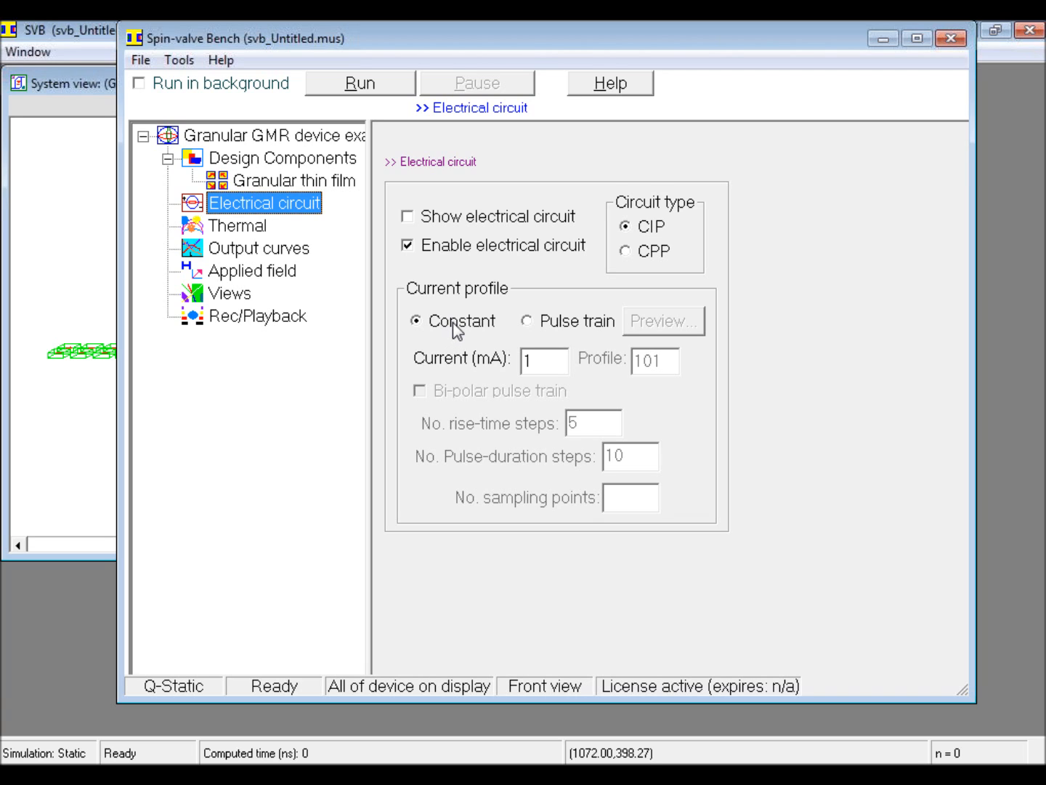
click(407, 221)
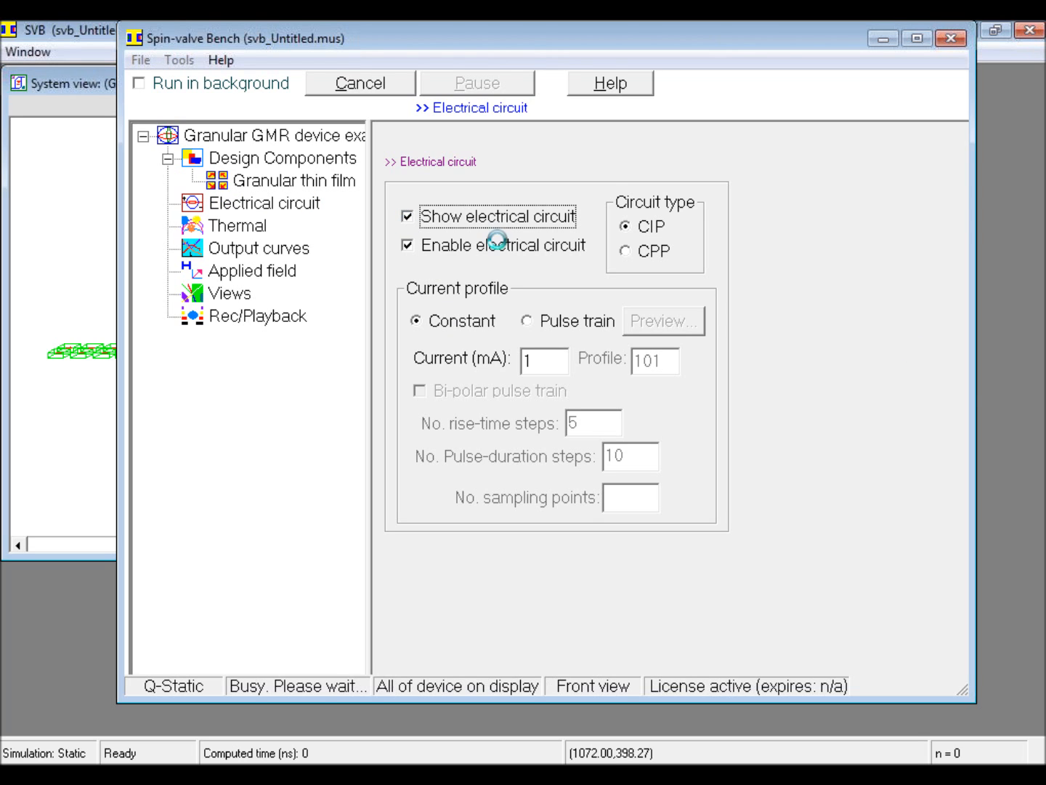
click(883, 38)
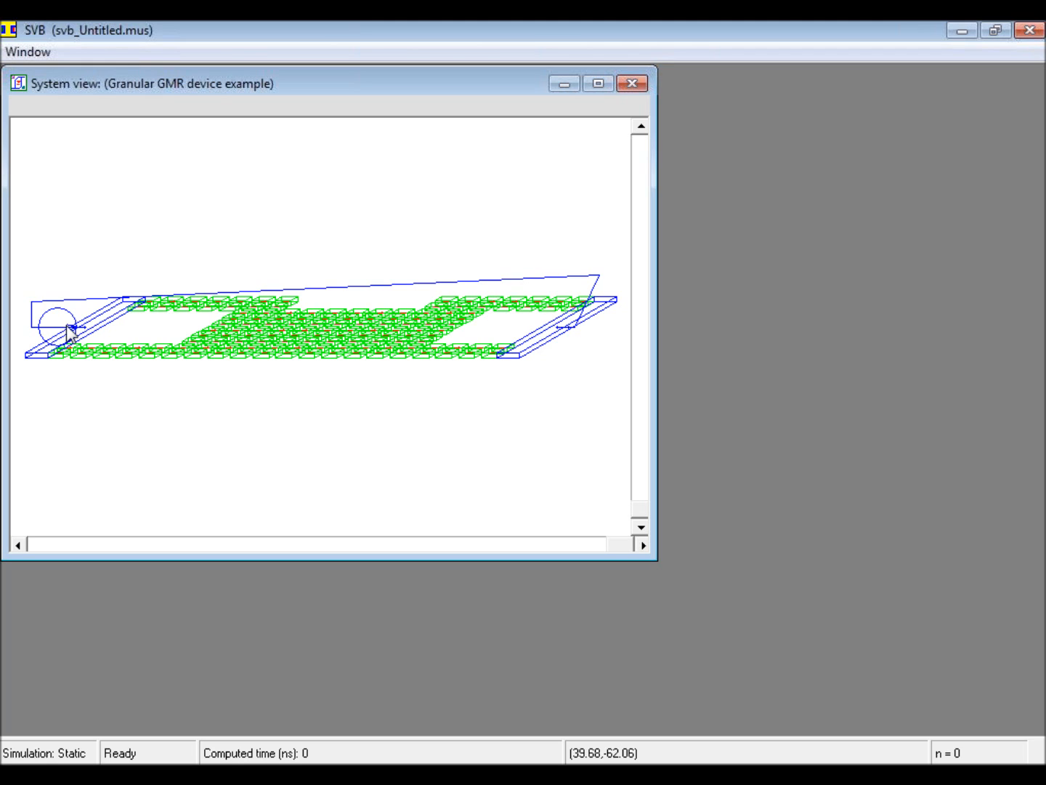
Step: Rearrange the circuit drawing by moving the current source and the wire corners up above the film
click(430, 284)
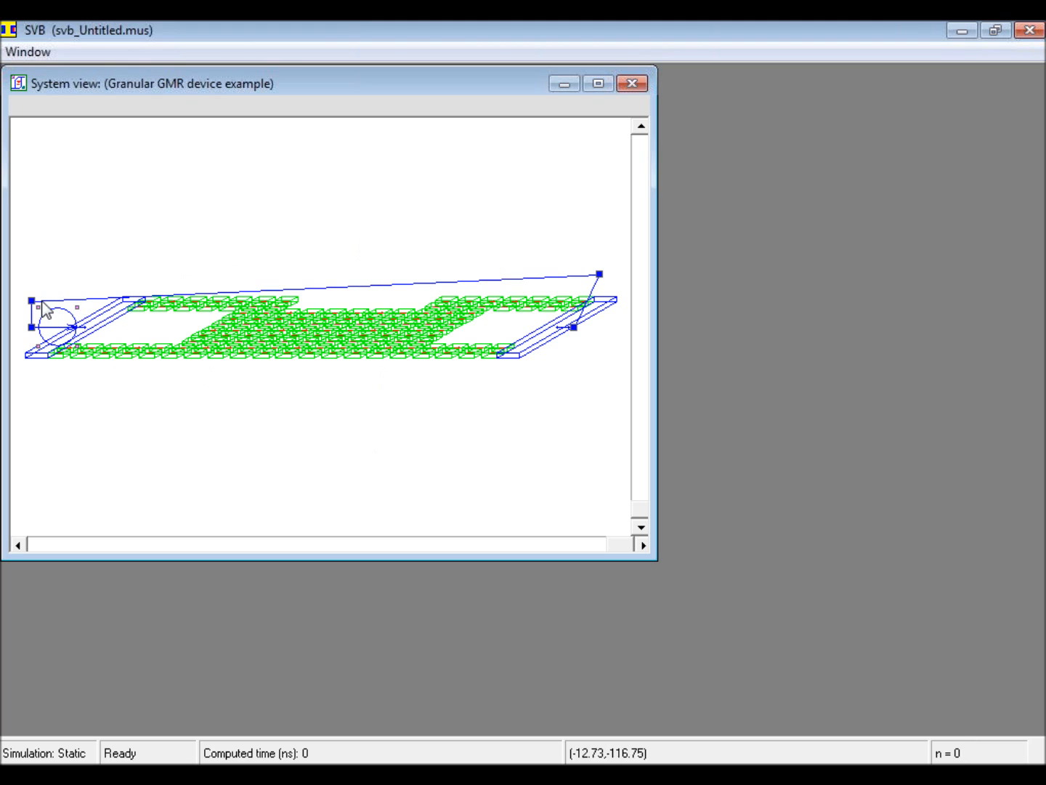
mouse_move(37, 305)
mouse_down()
mouse_move(30, 250)
mouse_move(73, 178)
mouse_move(70, 226)
mouse_up()
drag(30, 301, 35, 170)
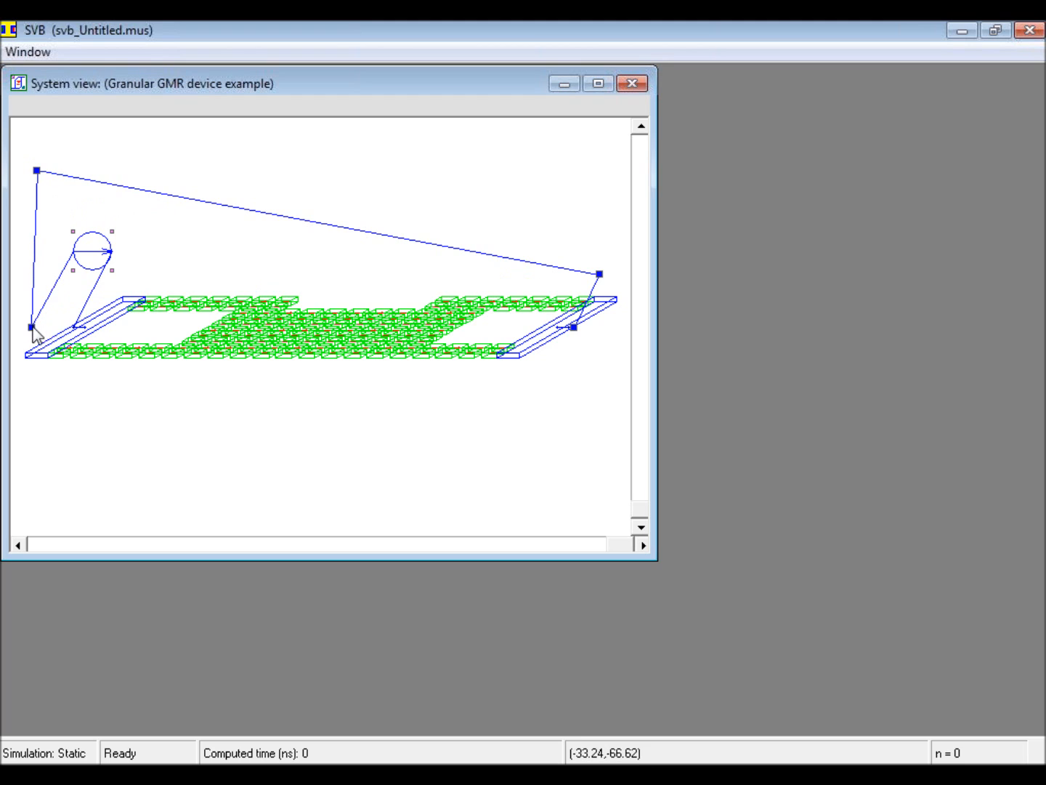
drag(32, 329, 32, 218)
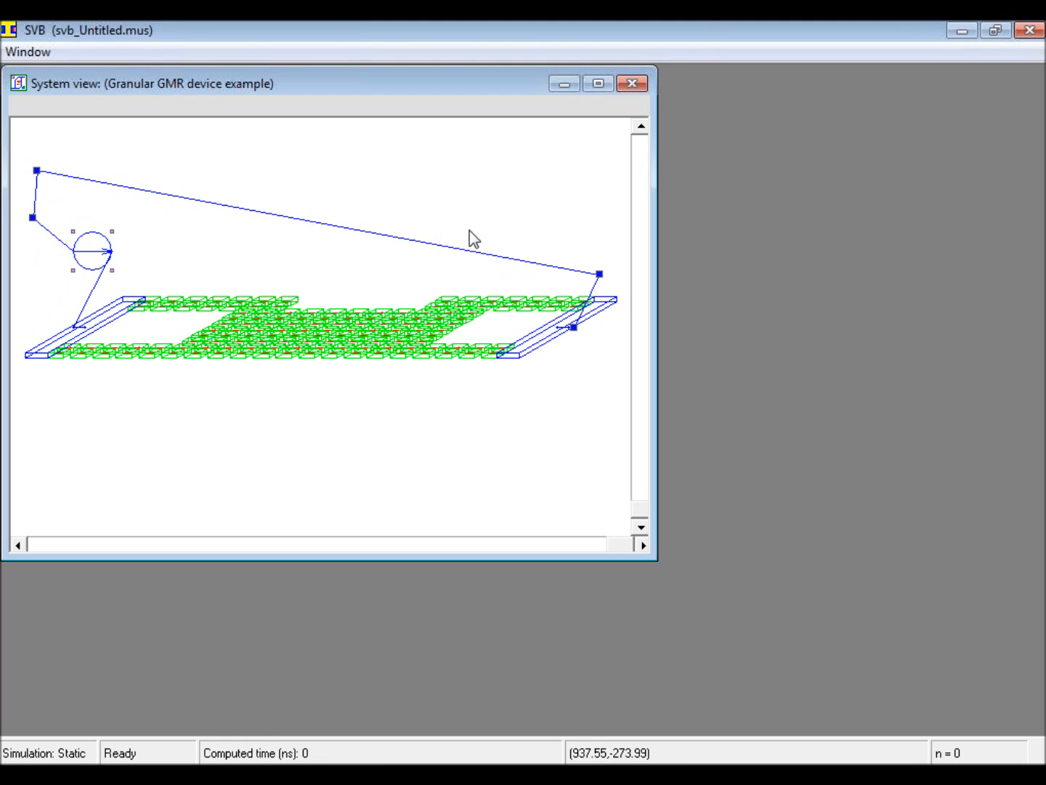
drag(598, 275, 597, 164)
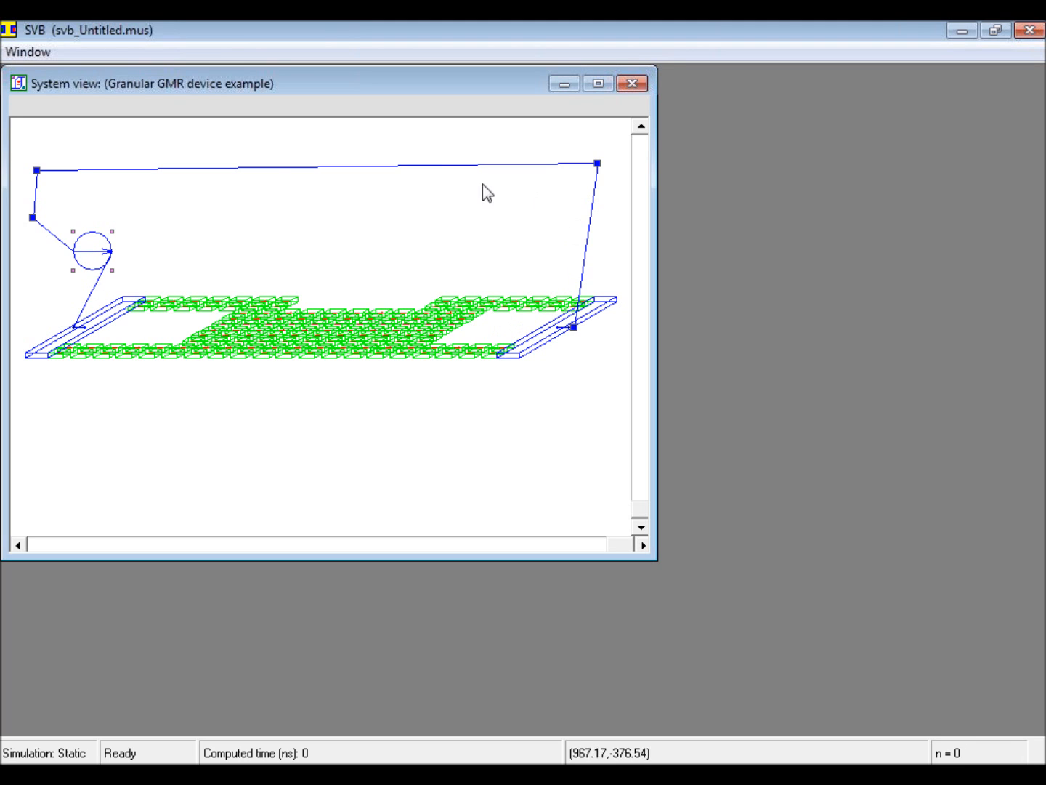
click(315, 224)
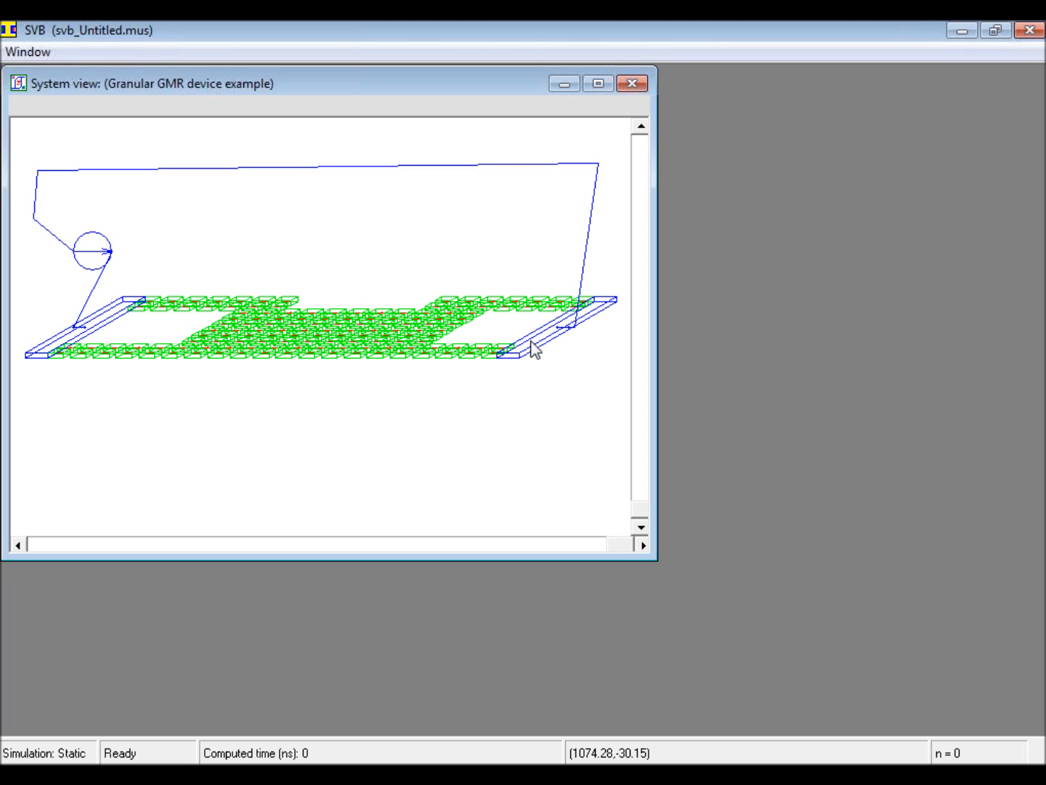
Step: In the film's electrical contacts editor, reset the input contact and redefine it as a tab covering cells (9, 1) to (10, 1)
click(355, 348)
right_click(355, 351)
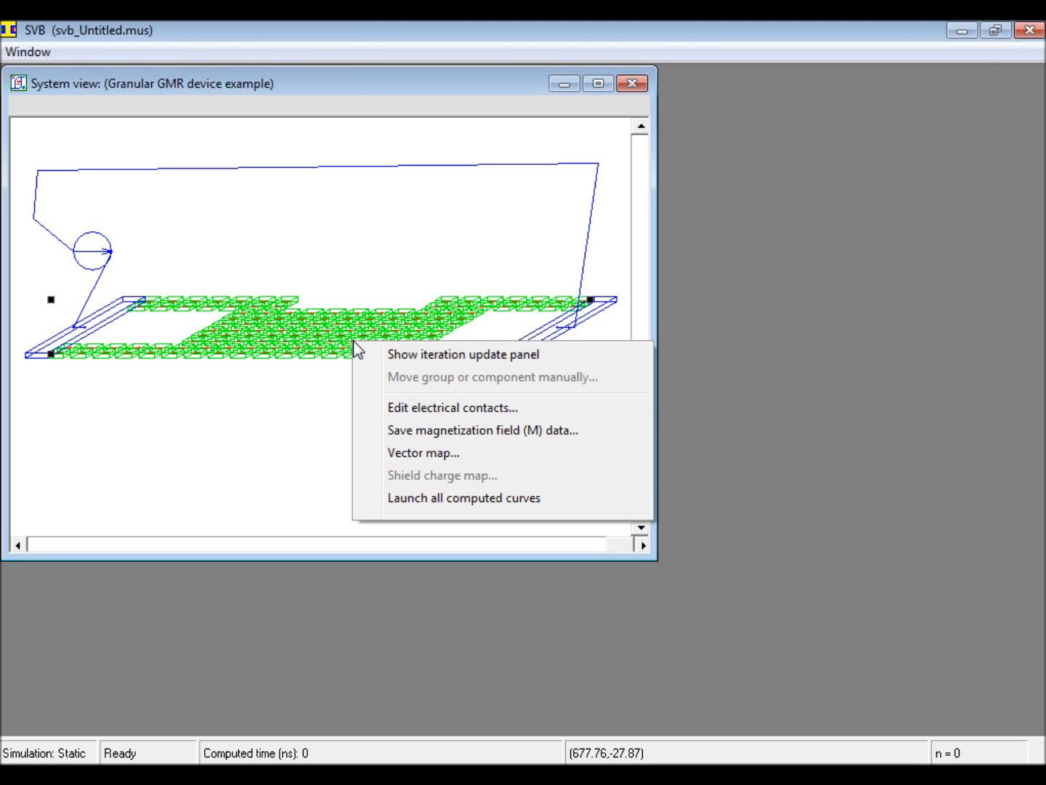
click(409, 411)
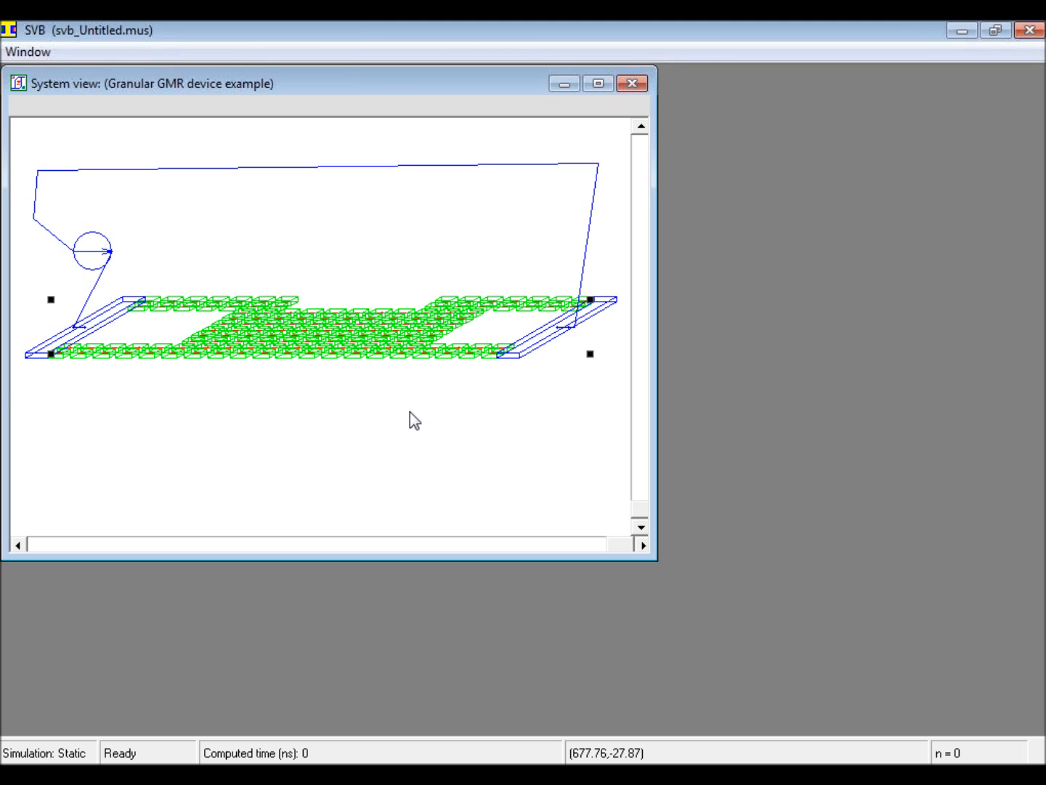
drag(324, 38, 389, 181)
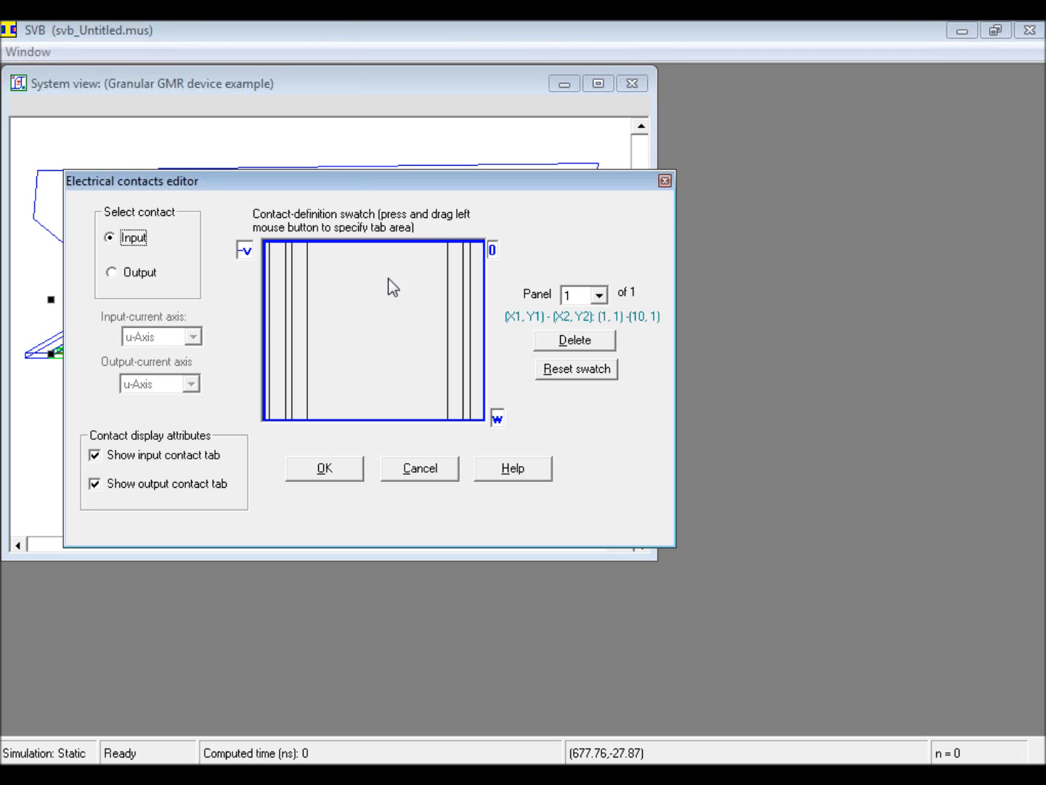
click(571, 370)
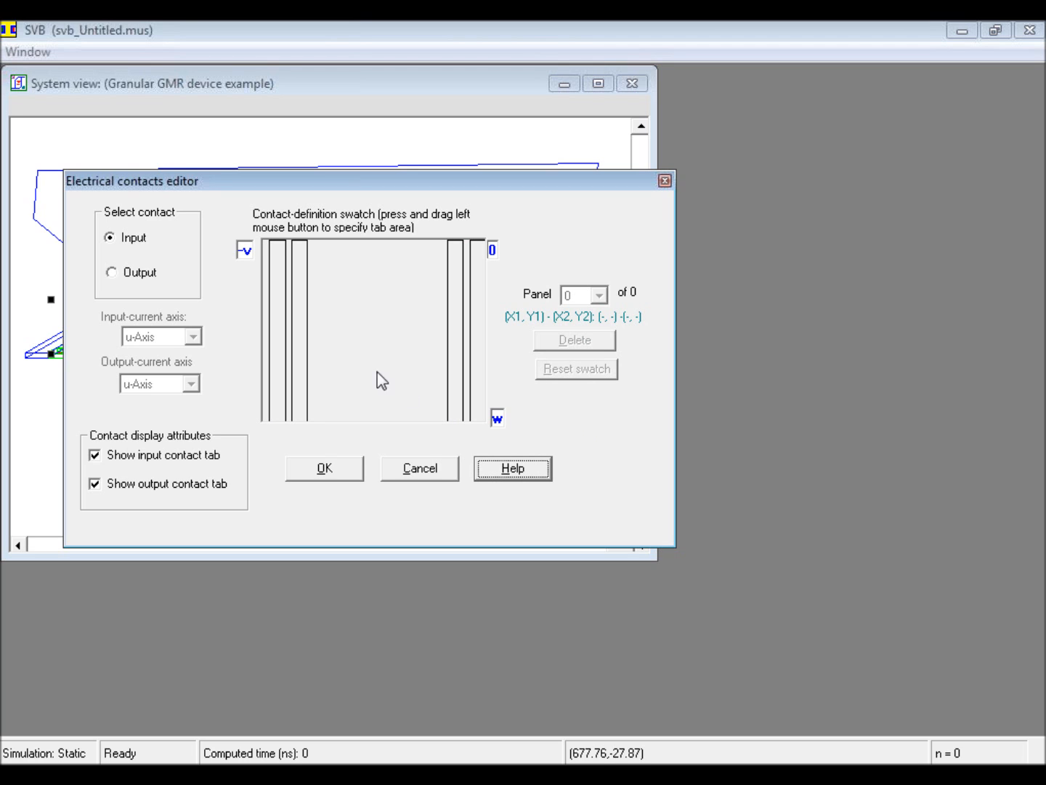
click(270, 257)
drag(274, 267, 305, 395)
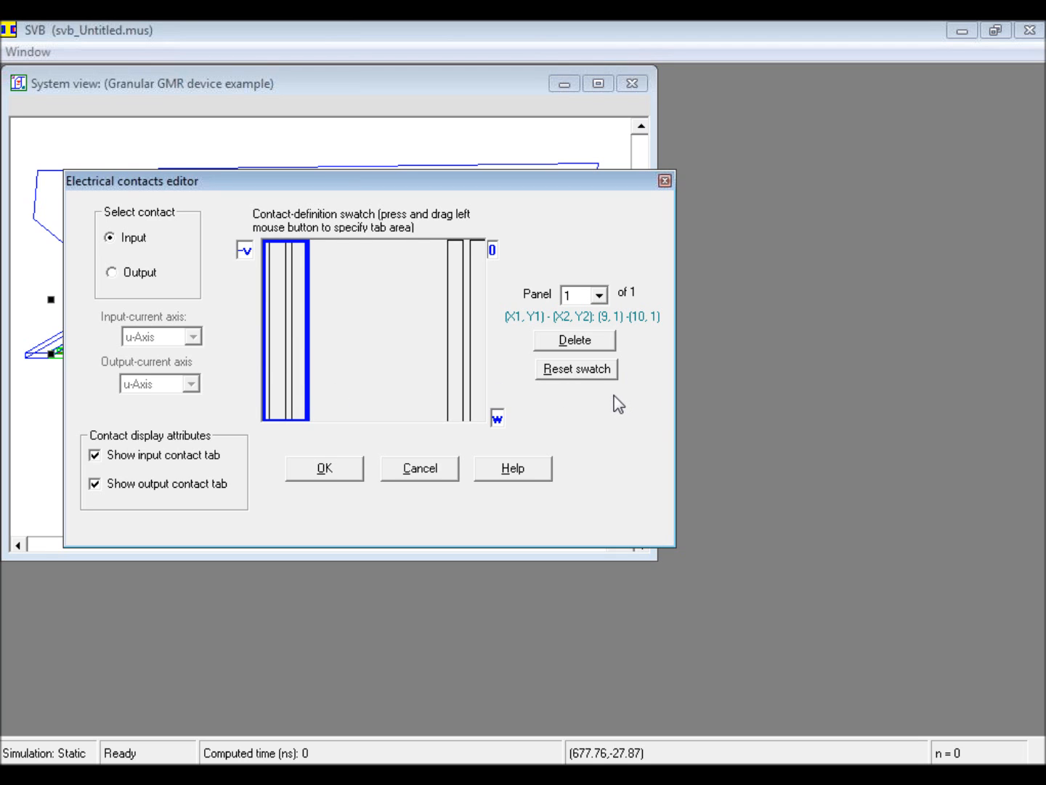
Step: Reset the output contact, redefine it as a tab covering cells (1, 1) to (2, 1), and apply the contact changes
click(114, 273)
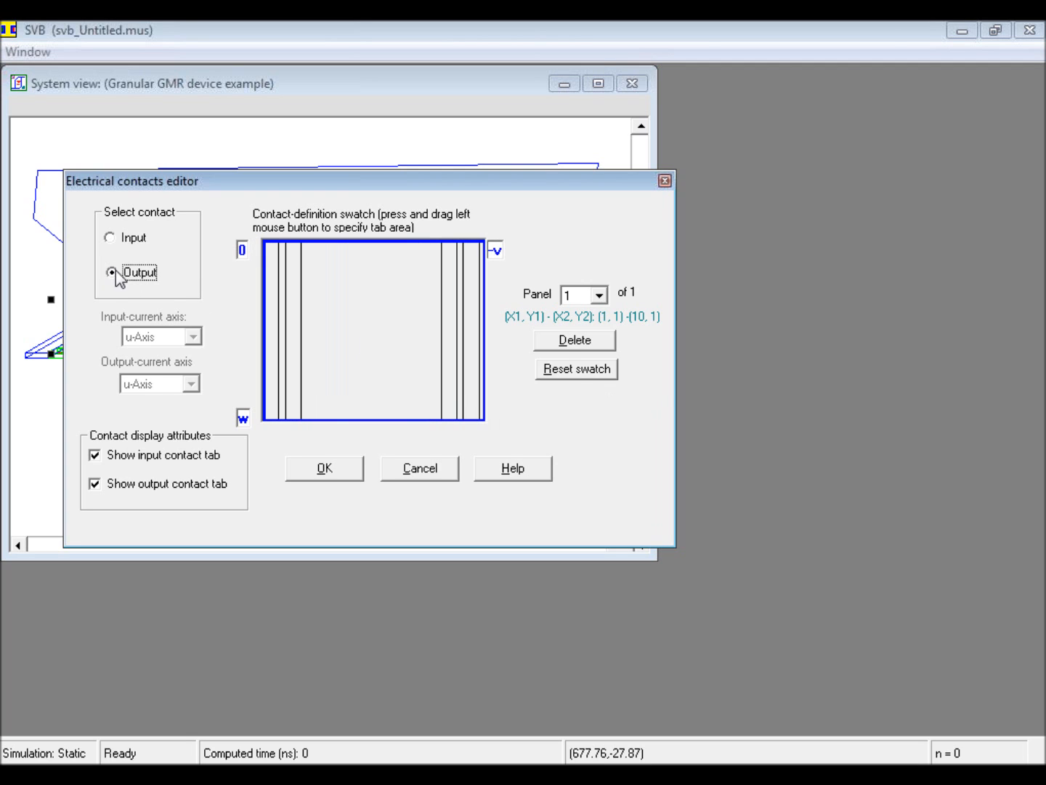
click(575, 369)
mouse_move(268, 247)
mouse_down()
mouse_move(301, 360)
mouse_move(304, 420)
mouse_up()
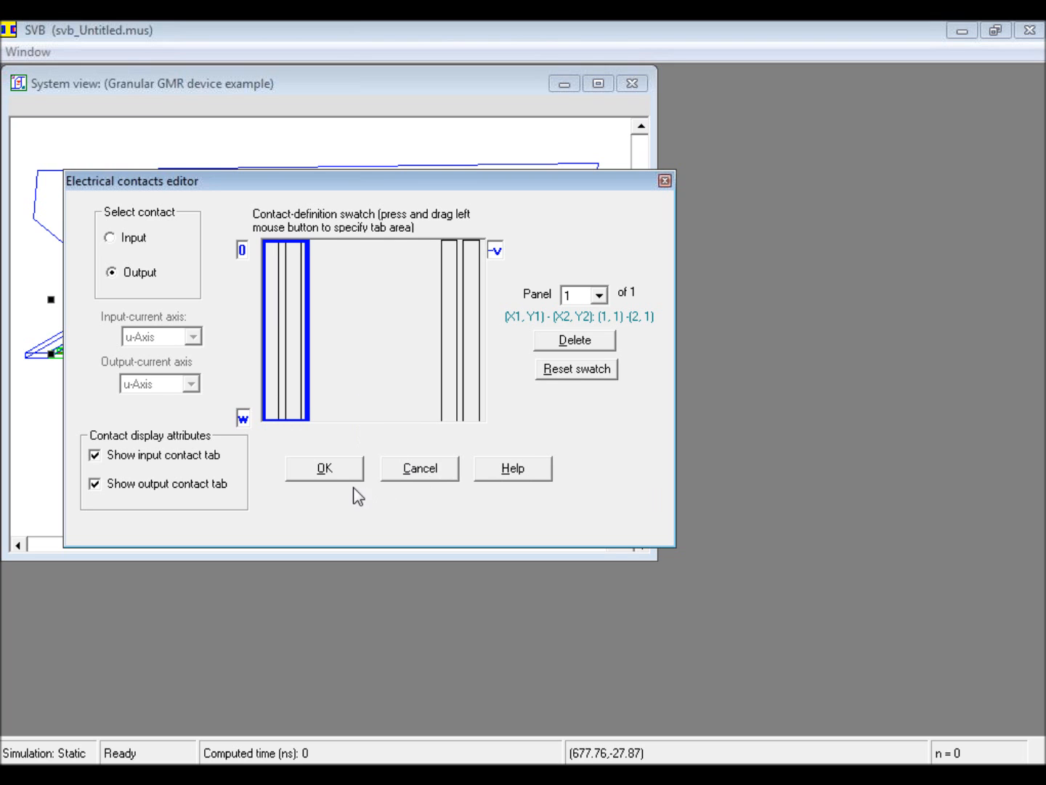
click(344, 471)
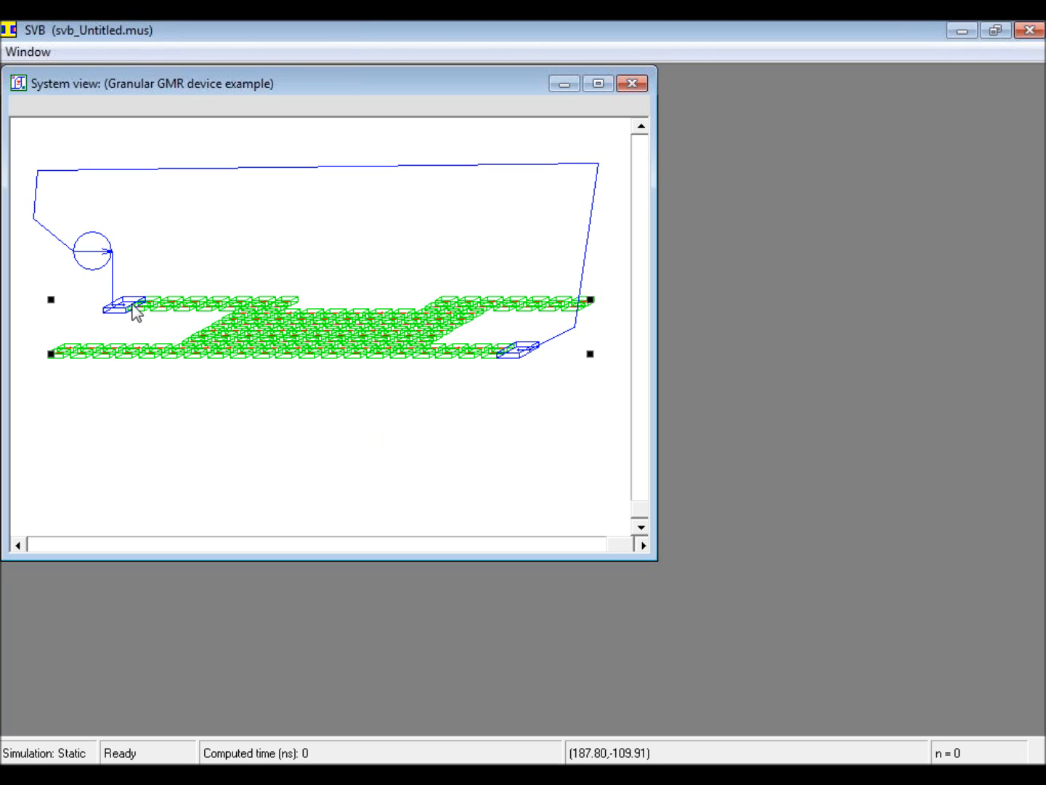
click(233, 418)
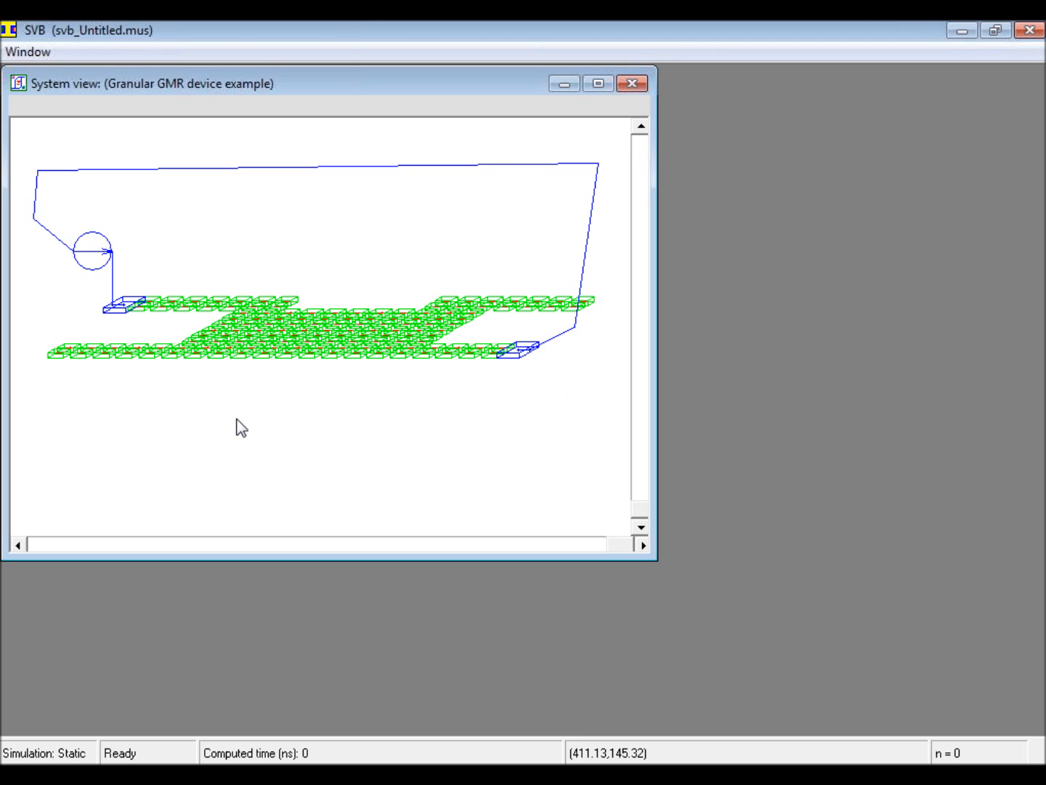
Step: Add a second array component to the design components
key(alt+Tab)
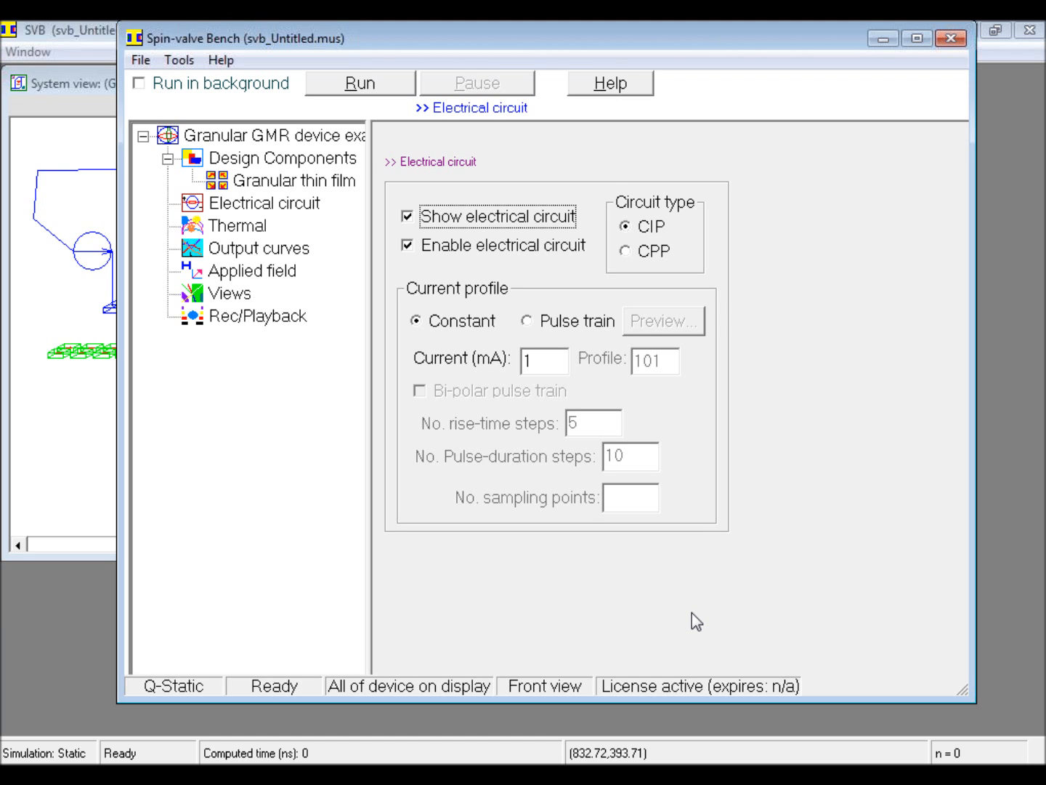
right_click(266, 158)
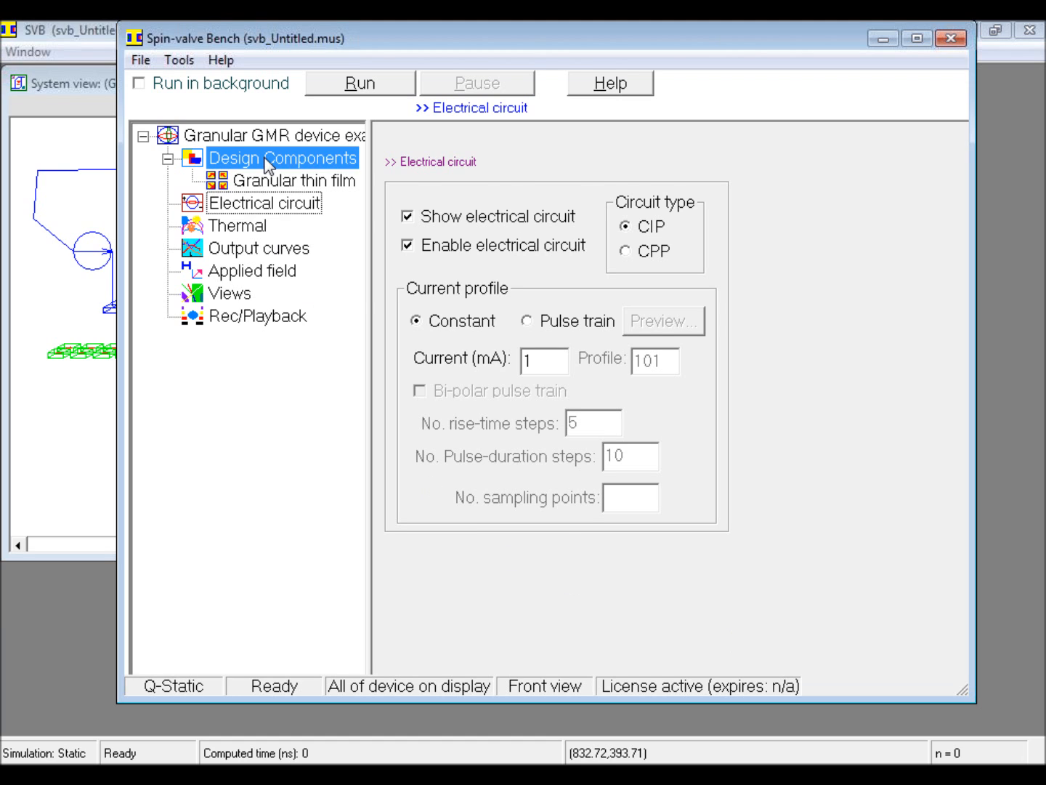
click(320, 192)
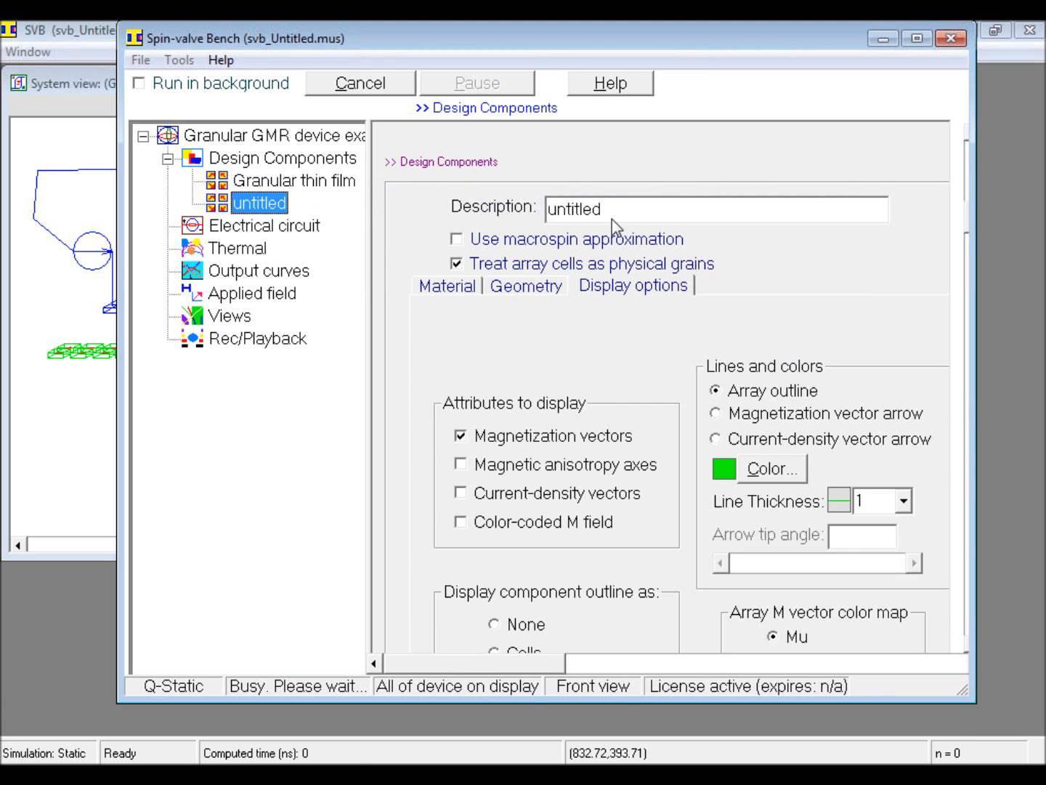
Step: Name the new array component PM-bias
double_click(590, 215)
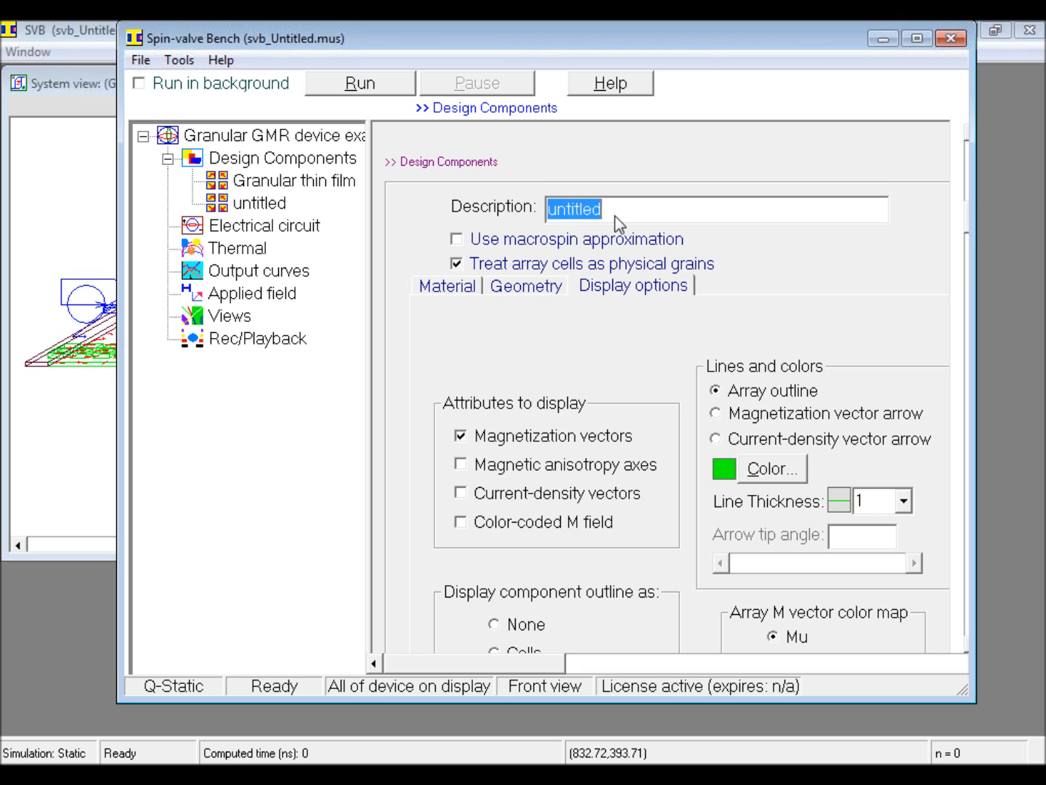
text(PM-)
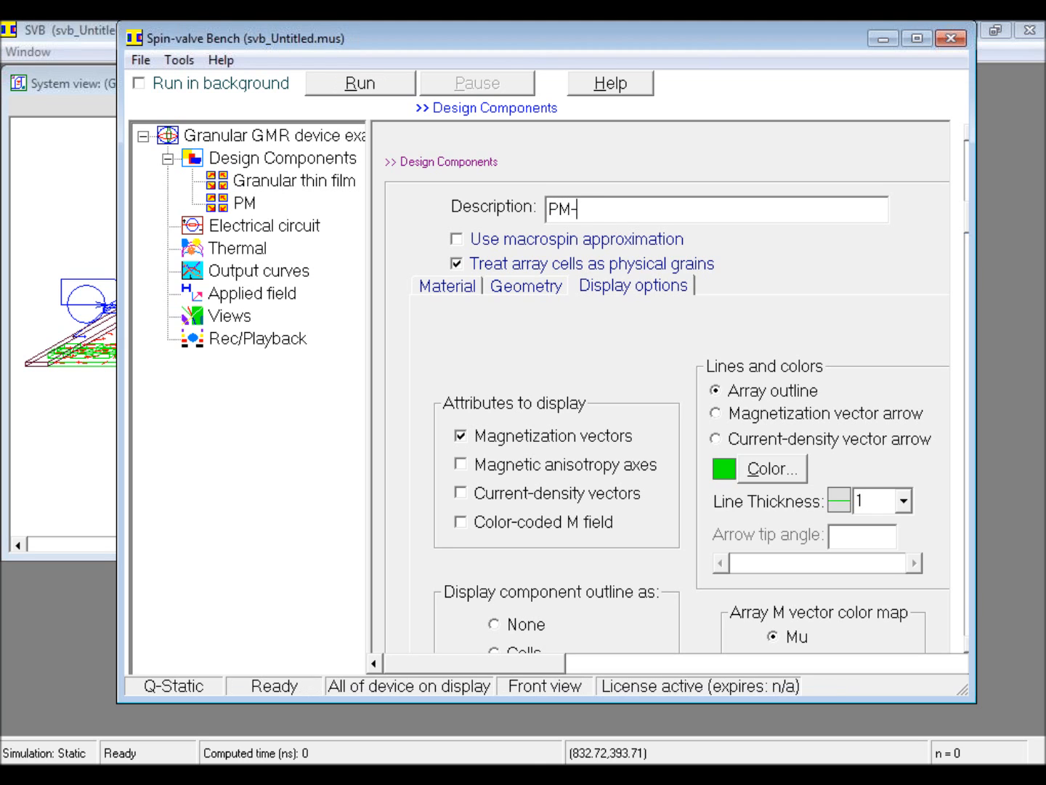
text(bias)
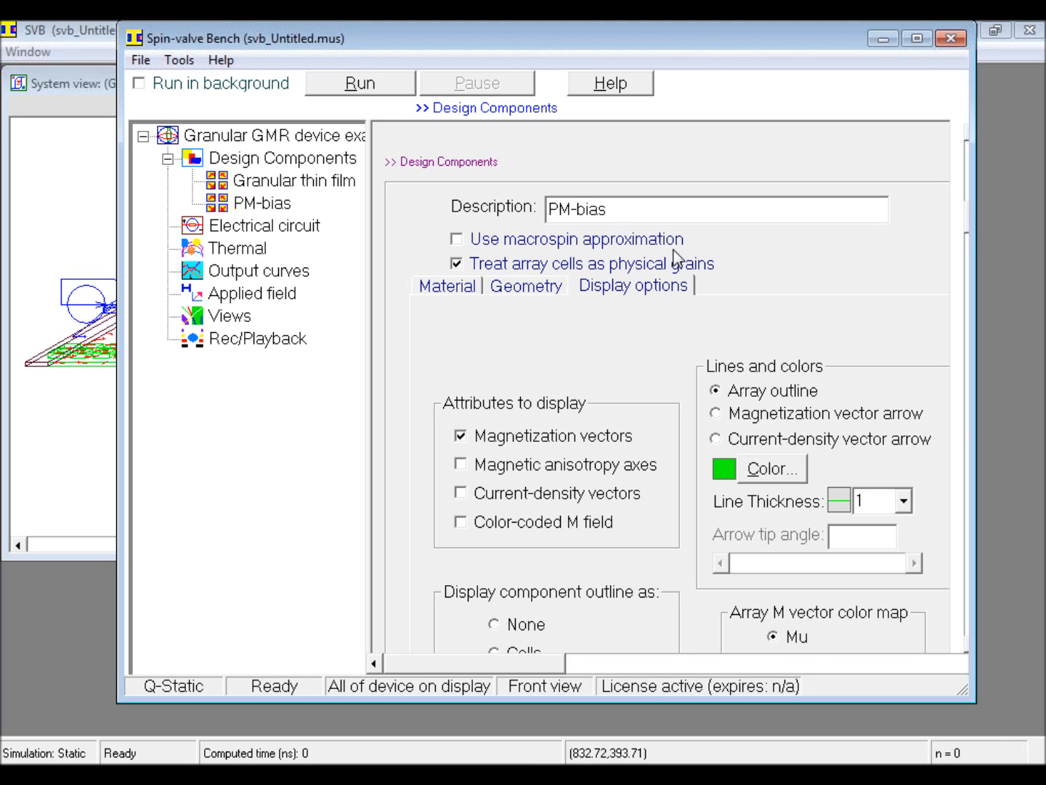
Step: Set the v origin of the PM-bias component in the u-v plane to -150 nm
click(556, 291)
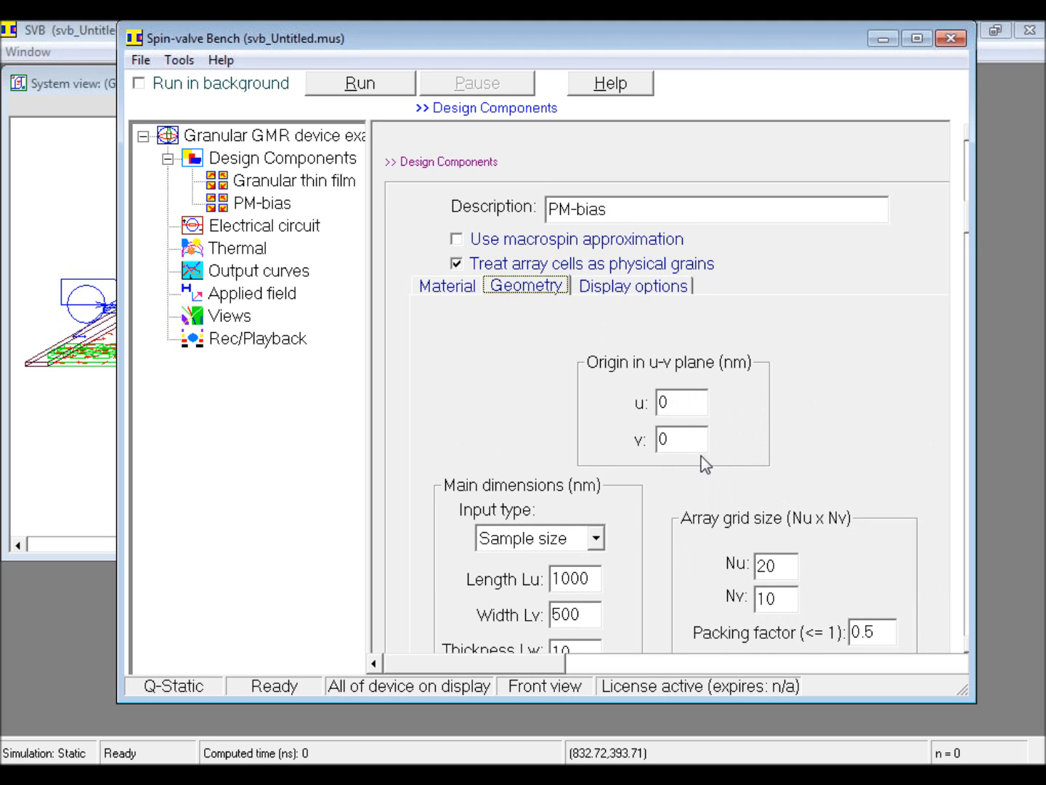
click(674, 441)
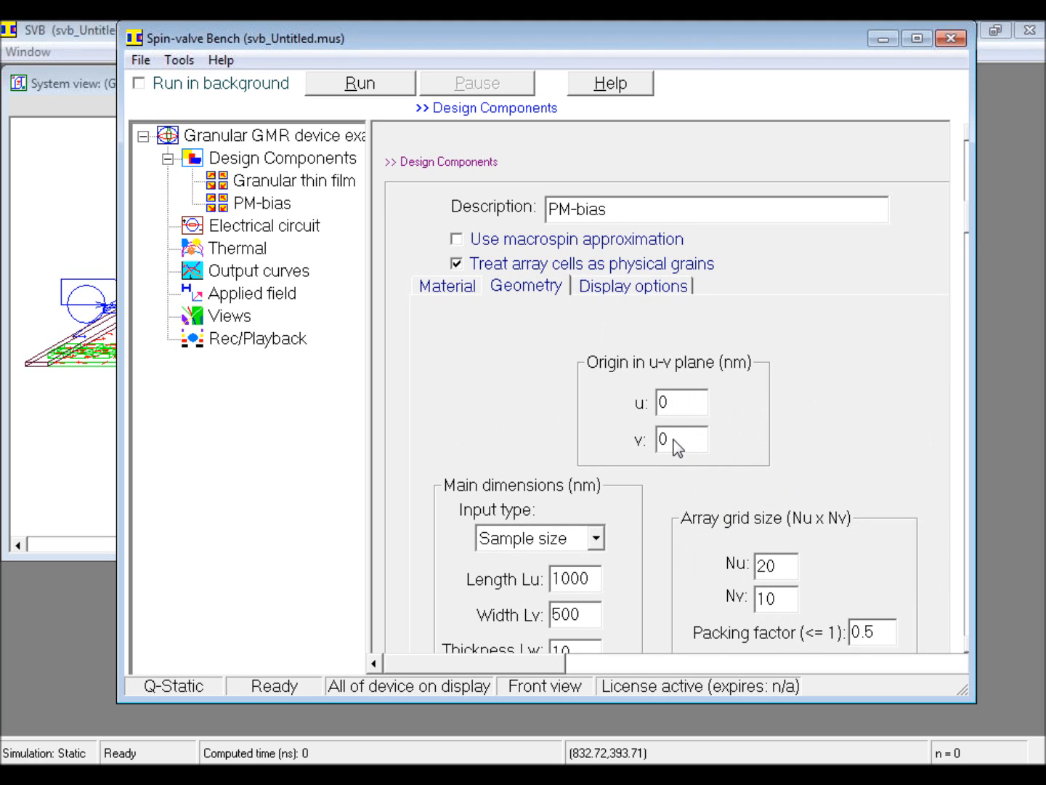
drag(675, 444, 654, 447)
text(-150)
Step: Set the PM-bias array grid size to a single cell, with Nu 1 and Nv 1
click(772, 568)
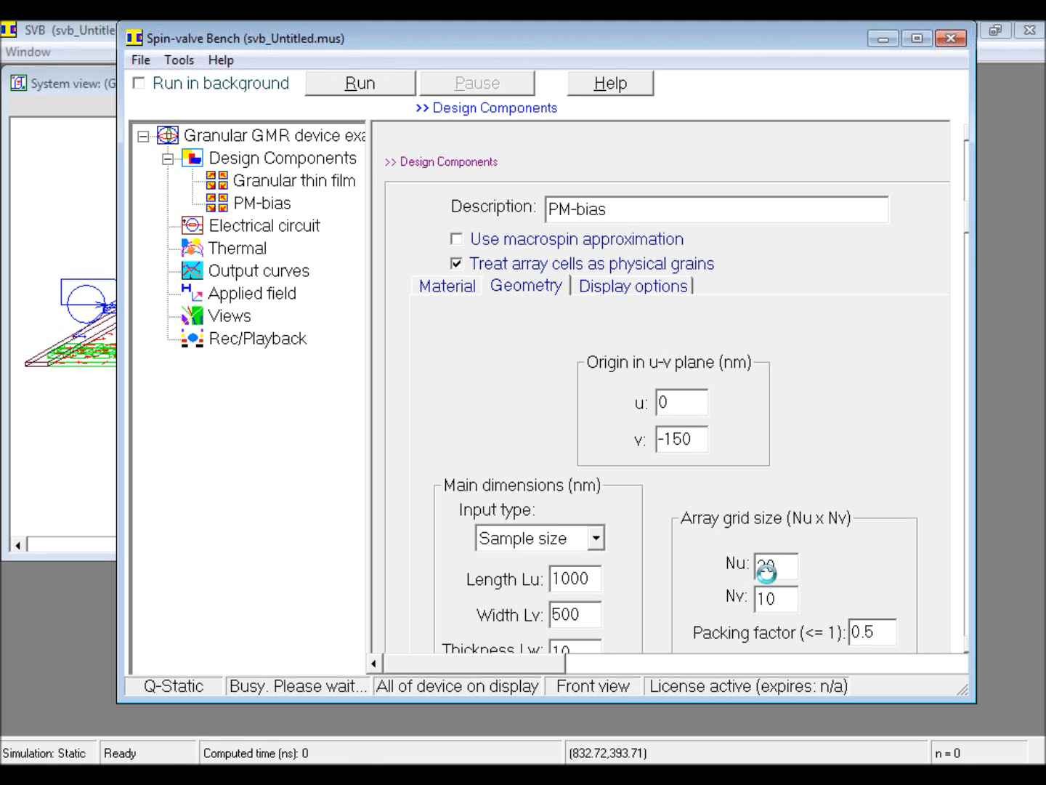
double_click(773, 568)
text(1)
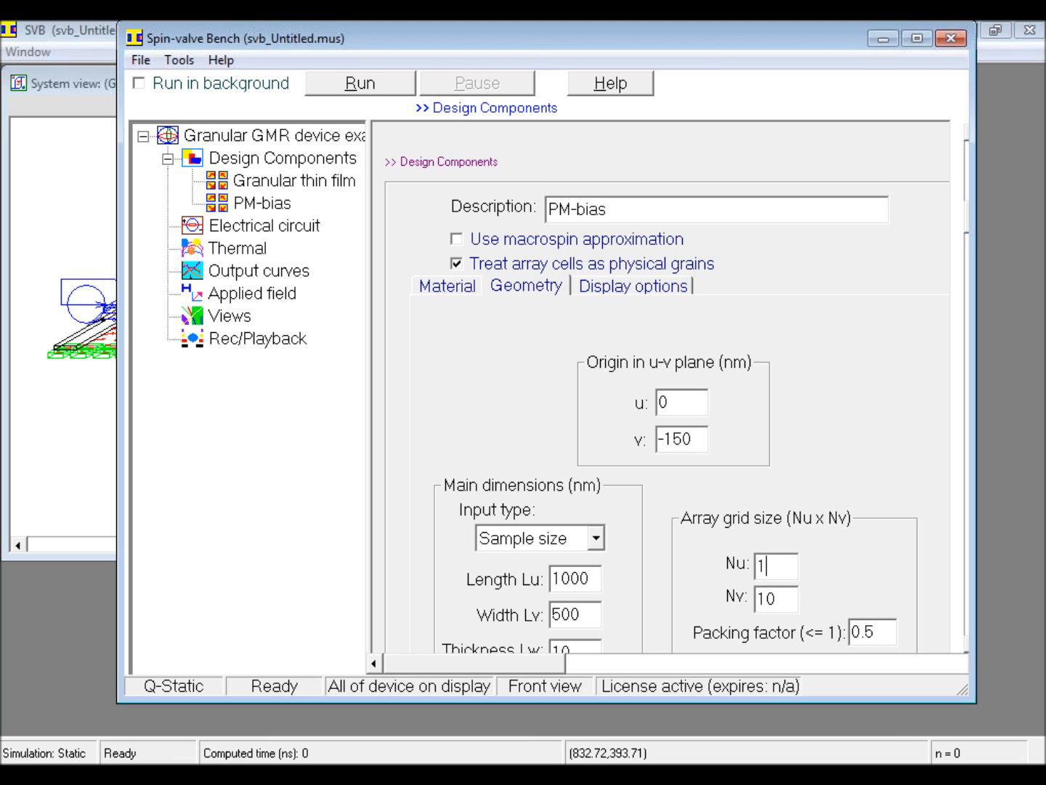
click(768, 598)
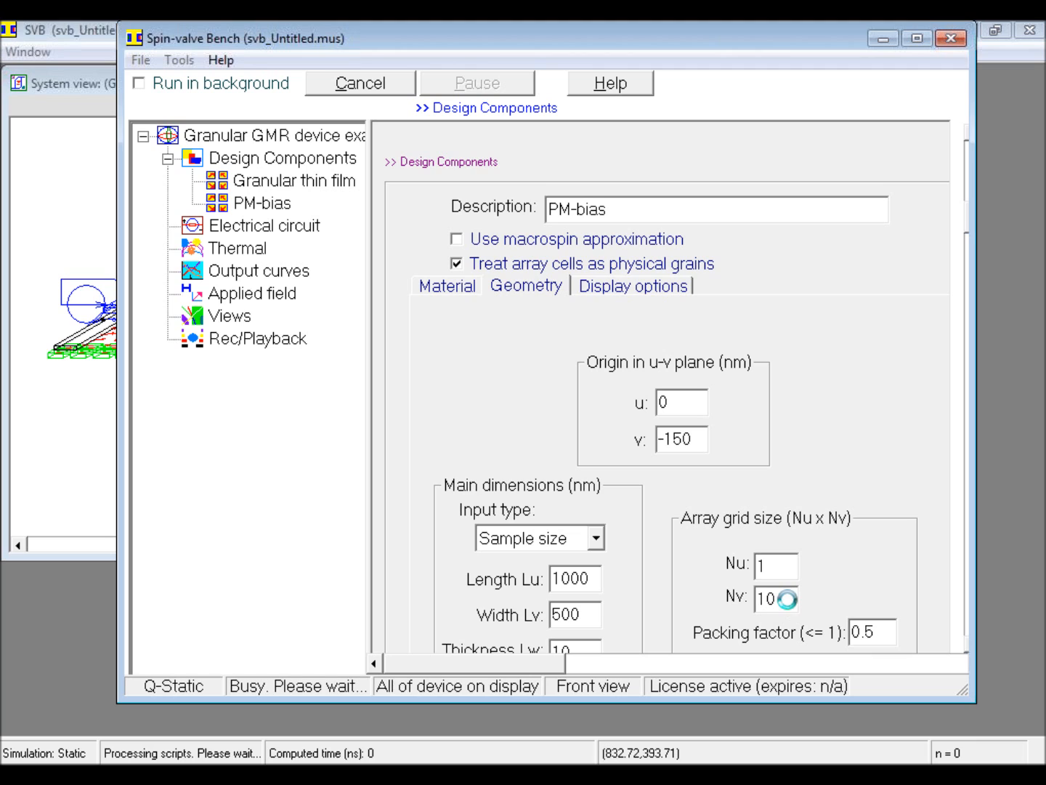
double_click(759, 603)
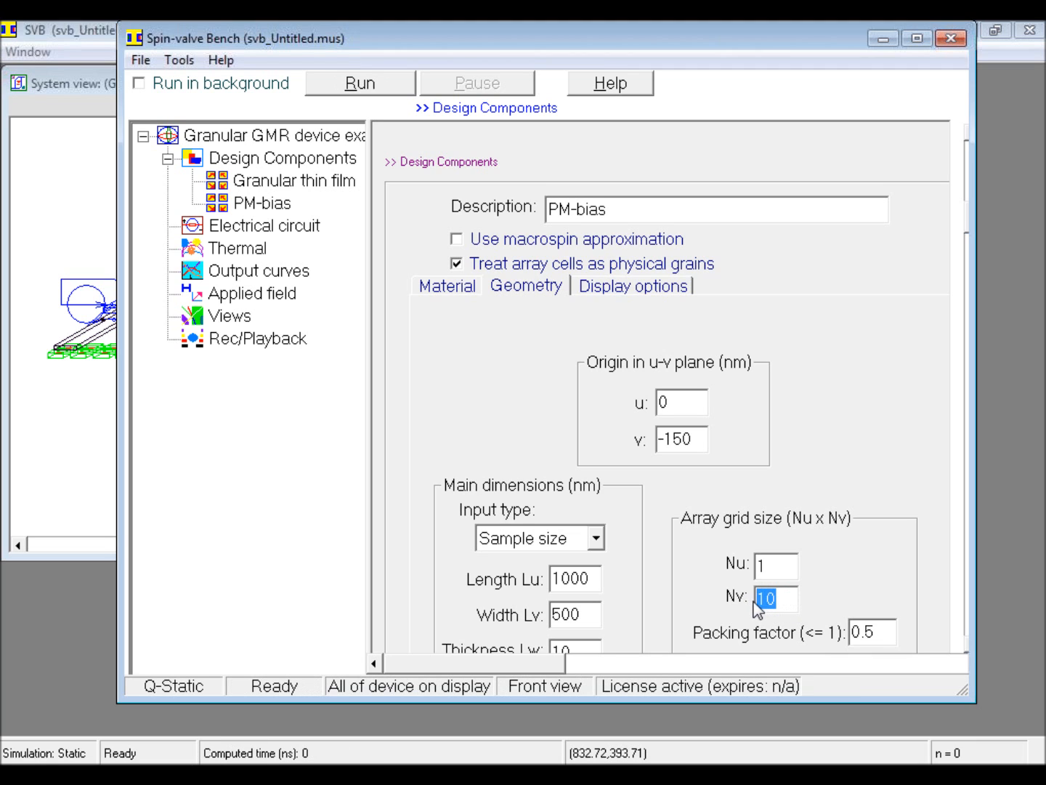
text(1)
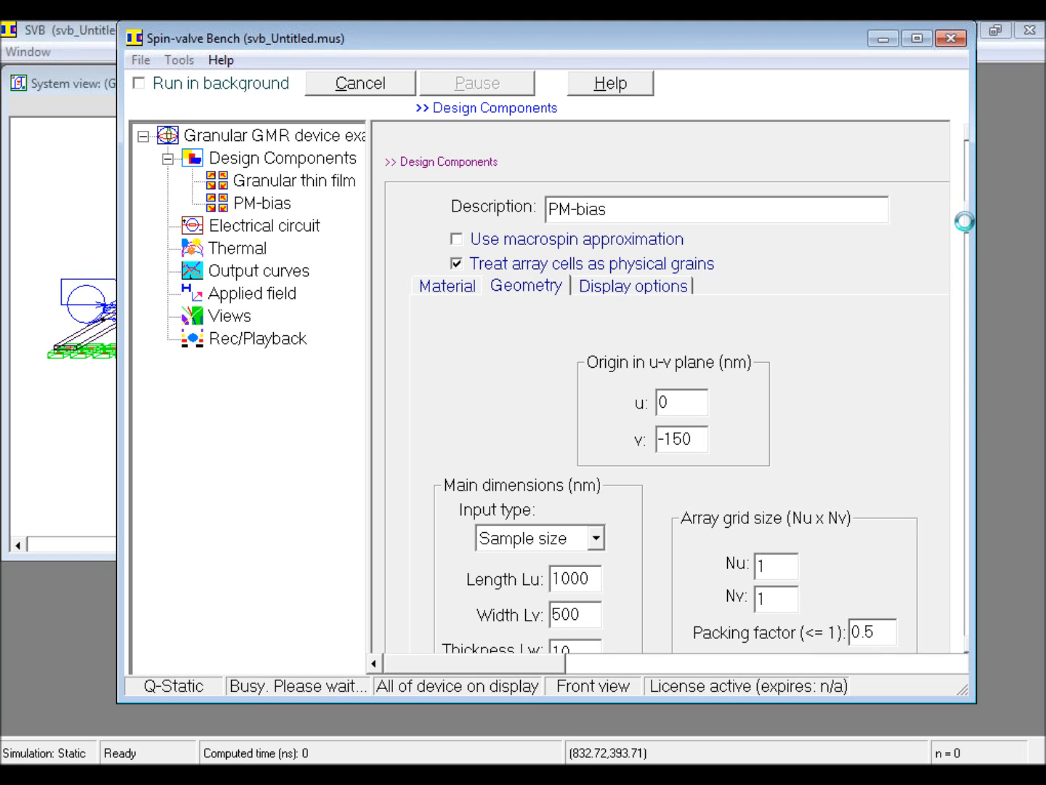
Step: Set the PM-bias main dimensions to length Lu 200 nm, width Lv 200 nm and separation d -10 nm
drag(964, 222, 964, 215)
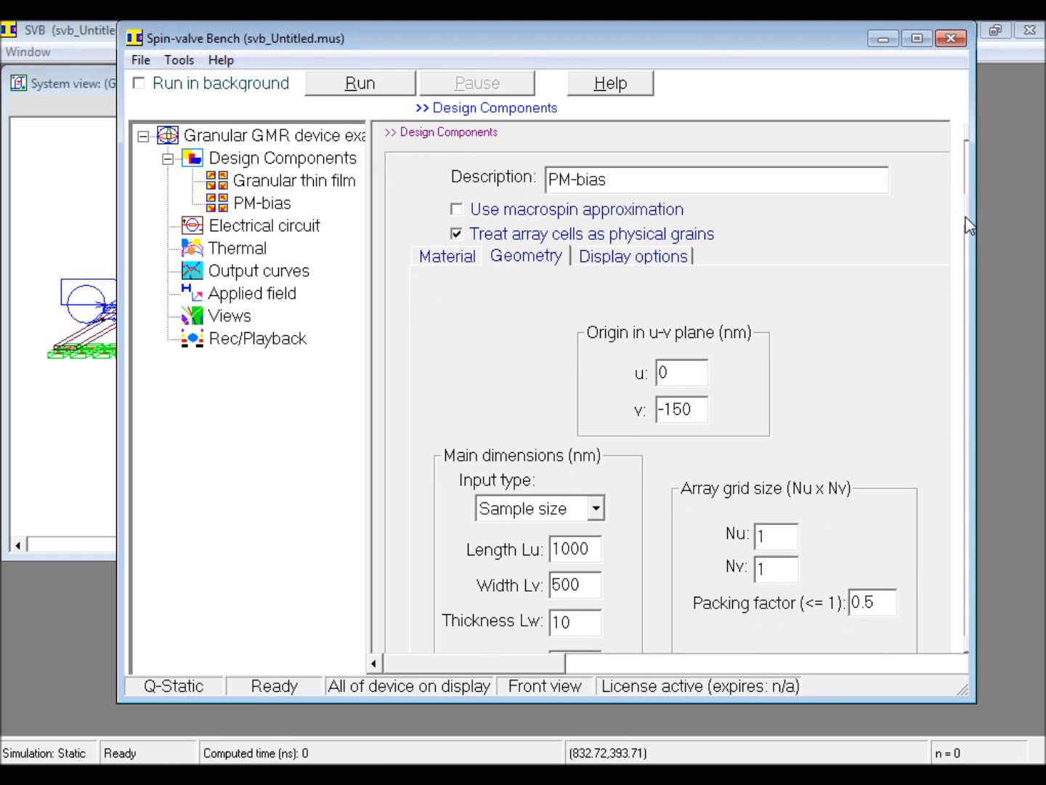
drag(966, 216, 965, 252)
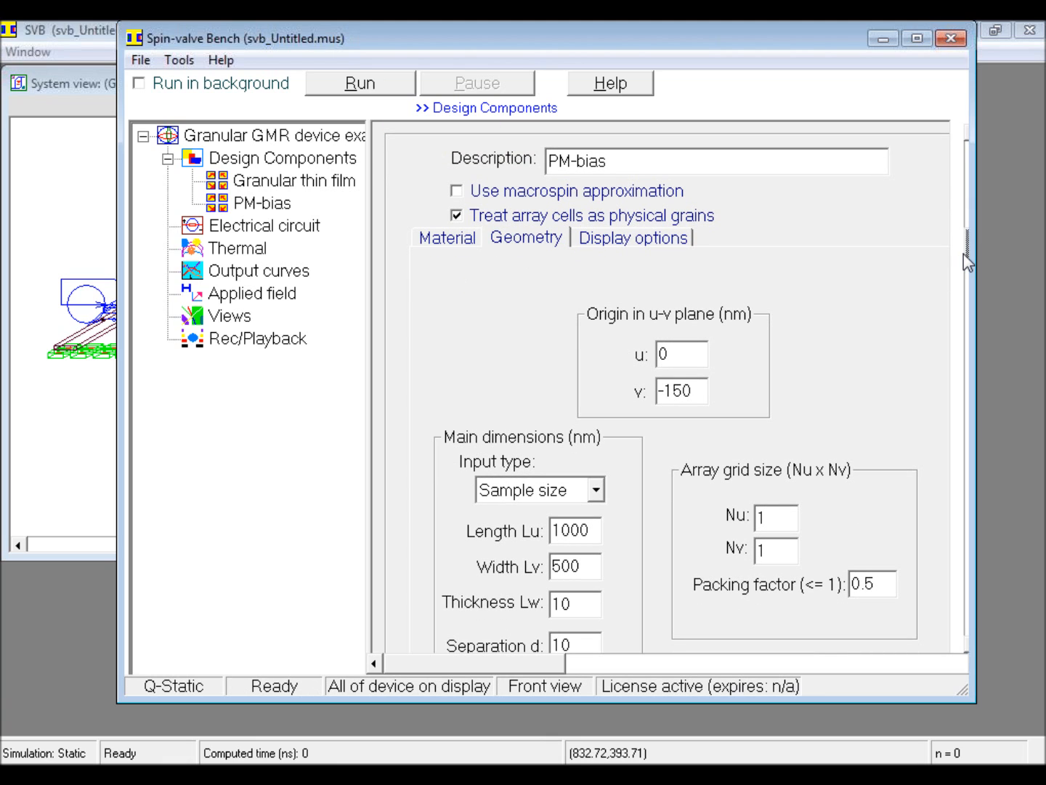
double_click(557, 534)
text(200)
click(579, 572)
key(Return)
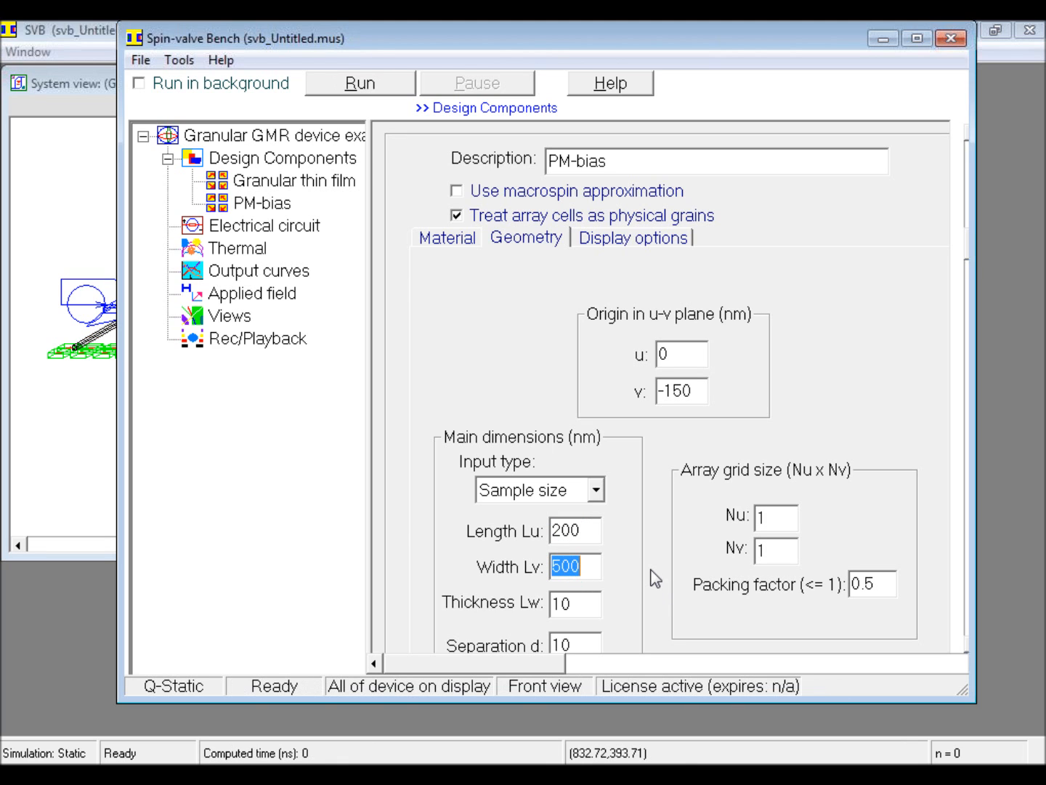
text(2)
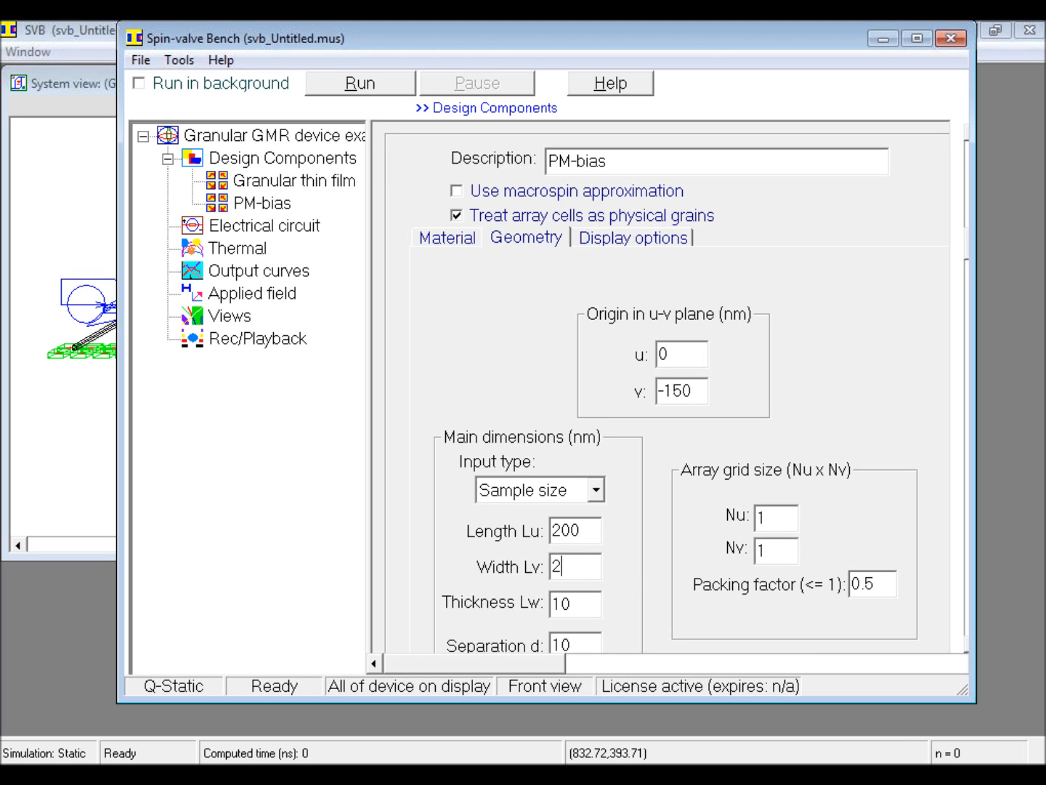
text(00)
click(555, 645)
text(-)
click(575, 604)
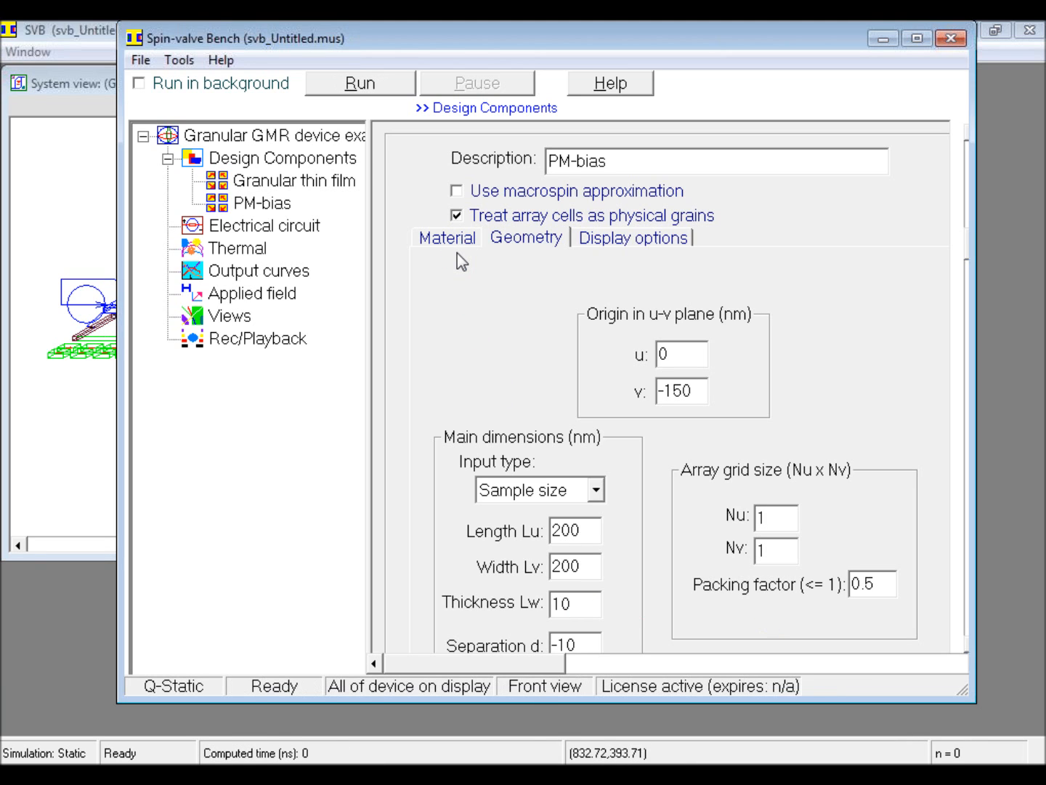
Step: Change the PM-bias material's magnet type to Permanent magnet
click(456, 239)
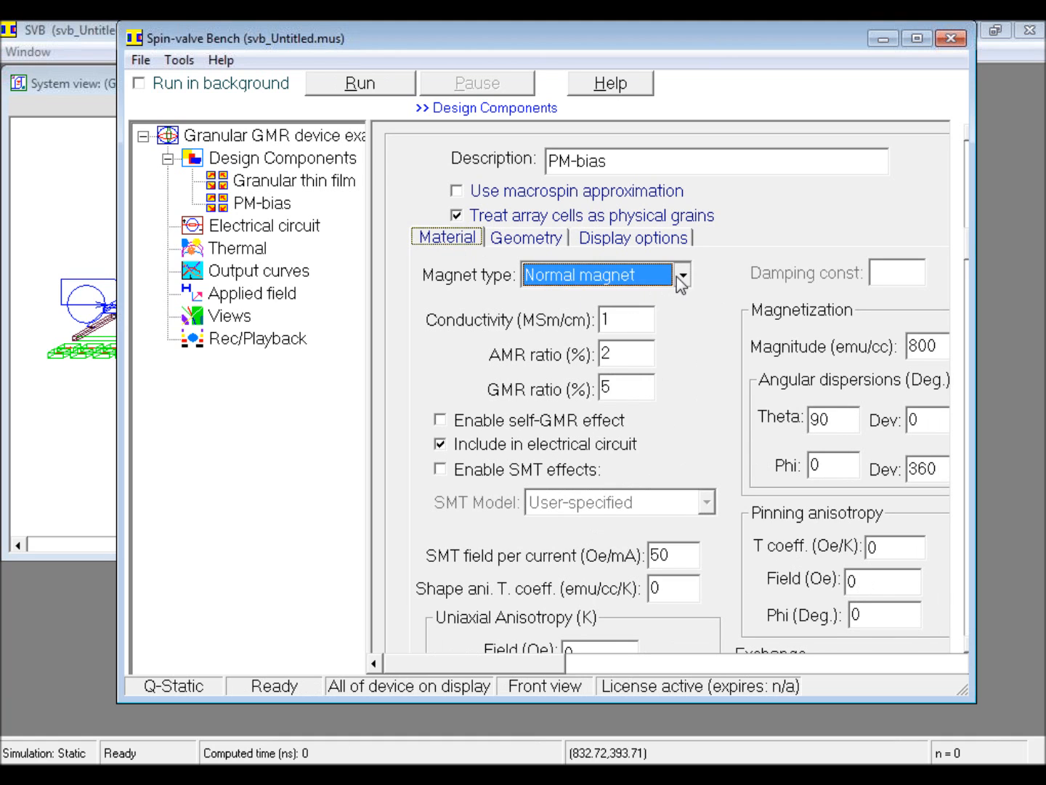
click(676, 276)
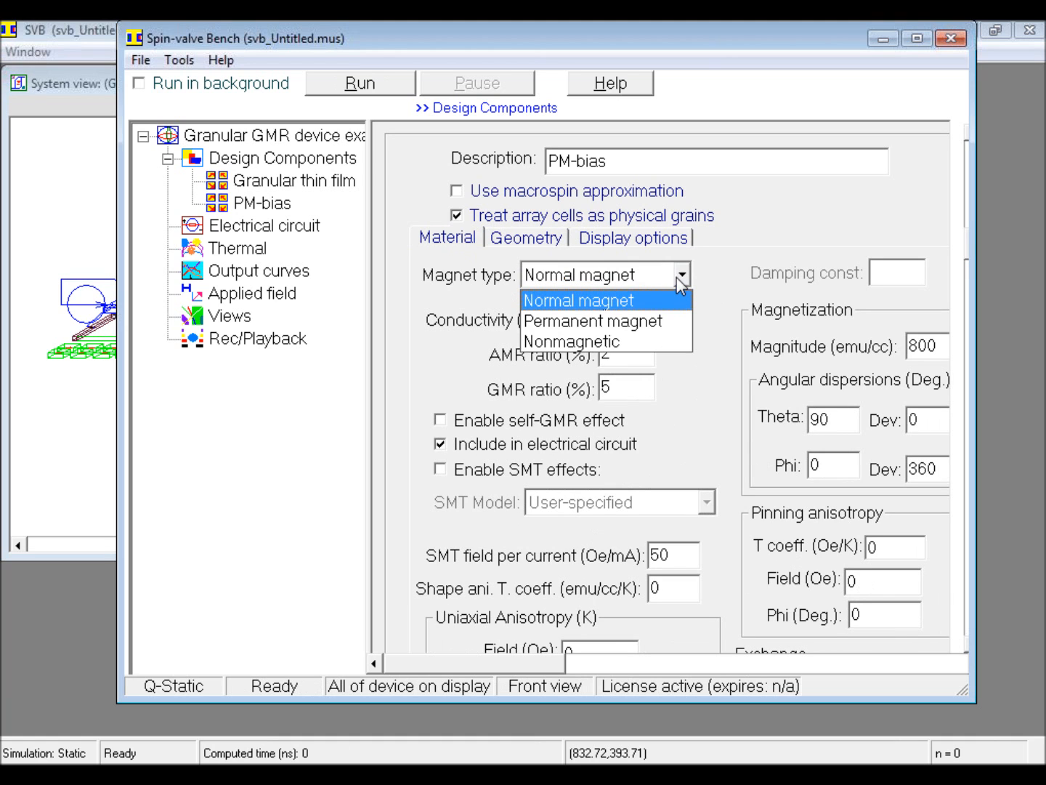
click(656, 324)
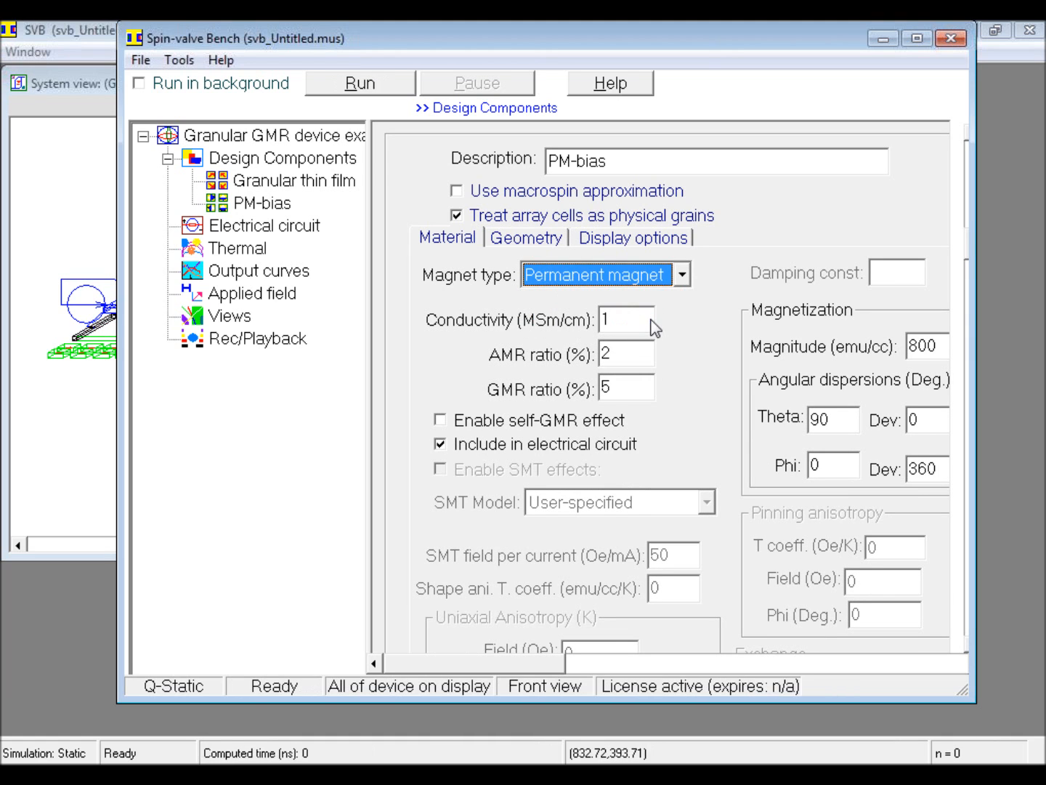
Step: Set the PM-bias magnetization's Phi angular deviation to 0 and exclude the component from the electrical circuit
click(924, 469)
double_click(923, 468)
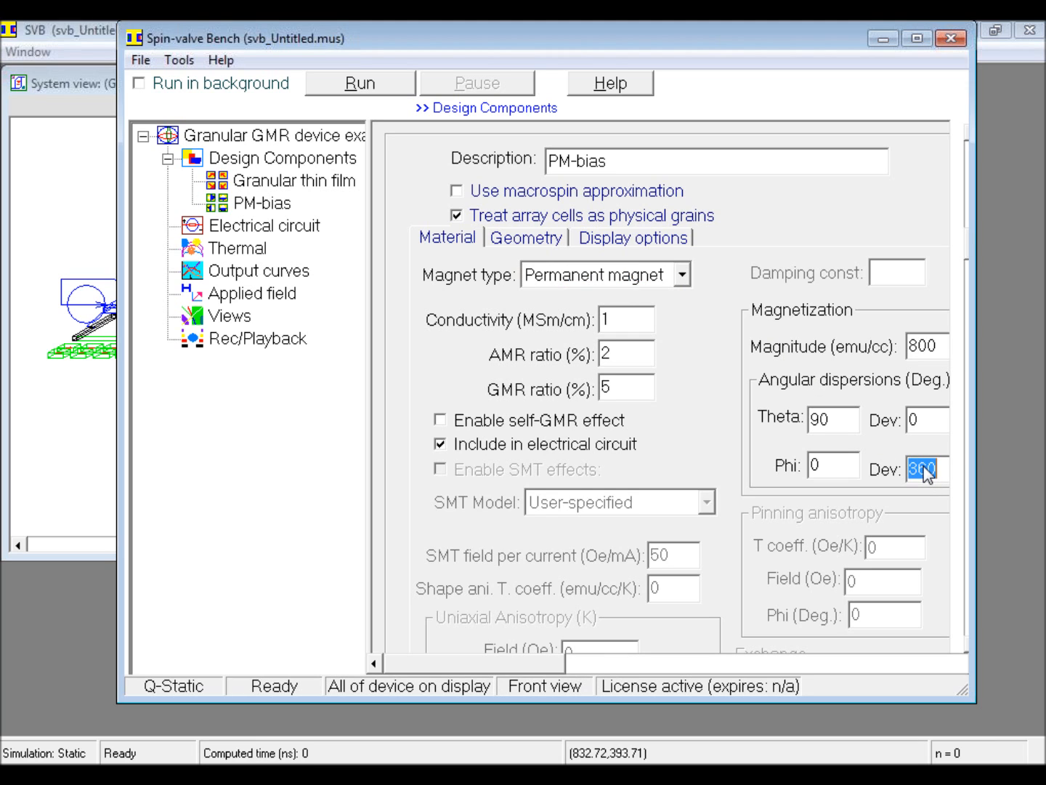
text(0)
click(452, 443)
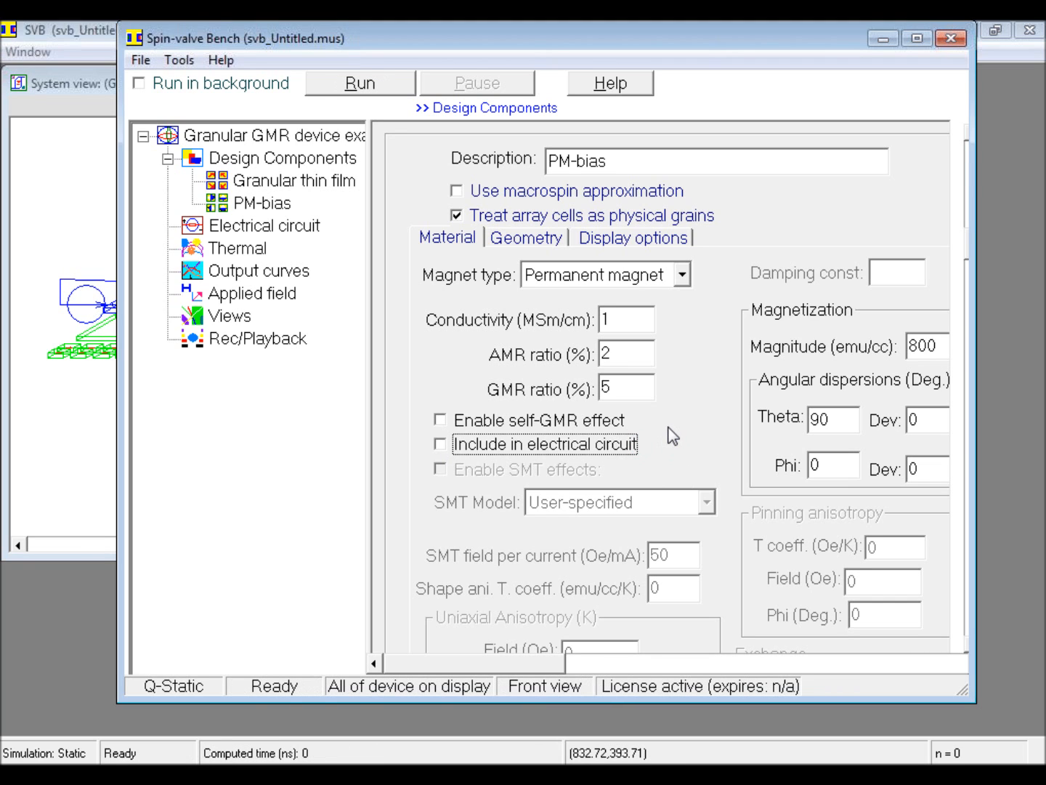
click(888, 40)
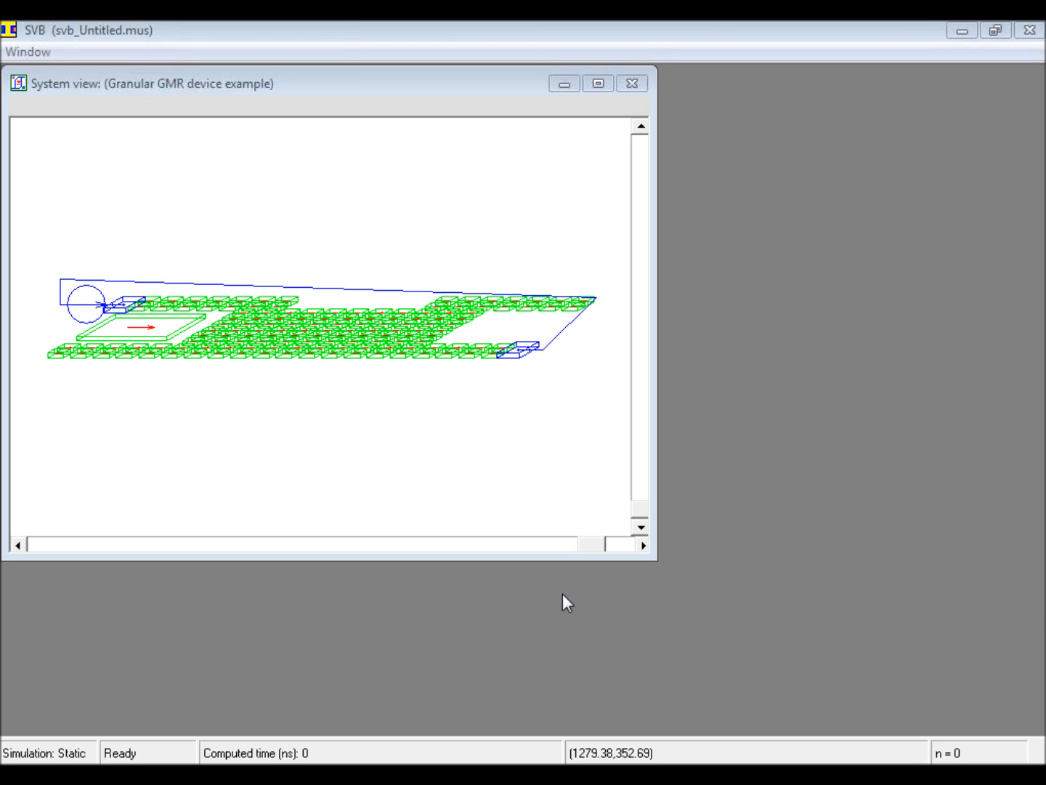
click(585, 770)
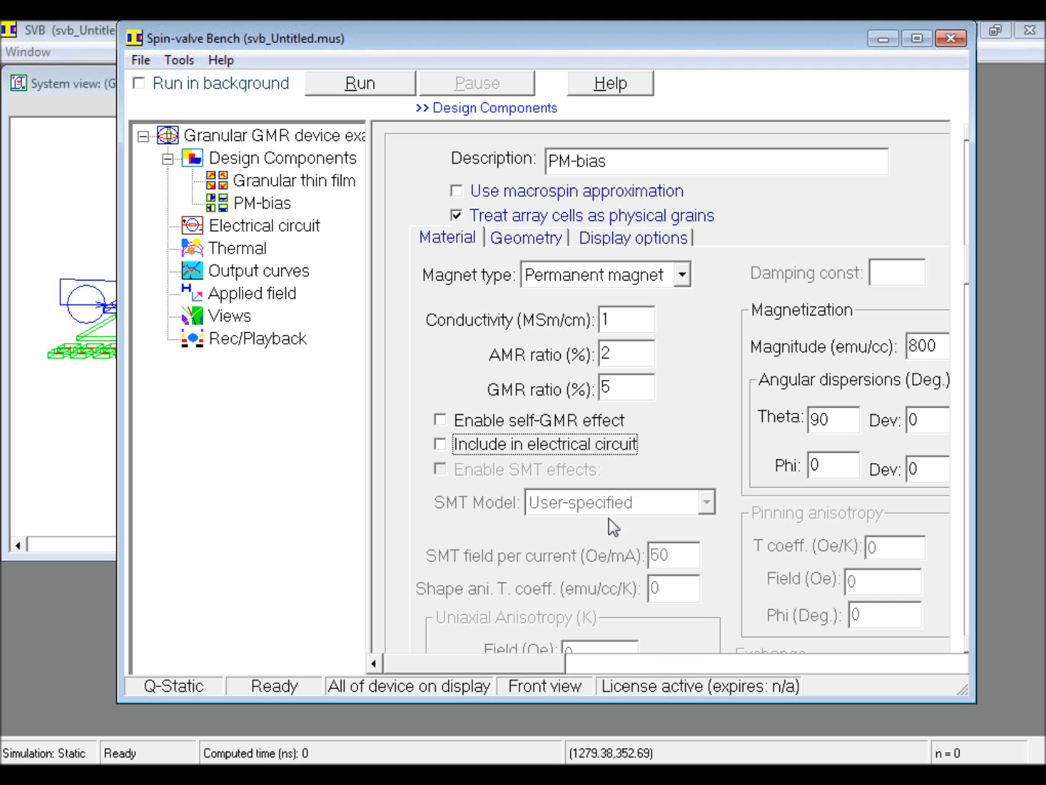
Step: Set the applied field range to a maximum of 500 Oe and a minimum of -500 Oe
click(274, 298)
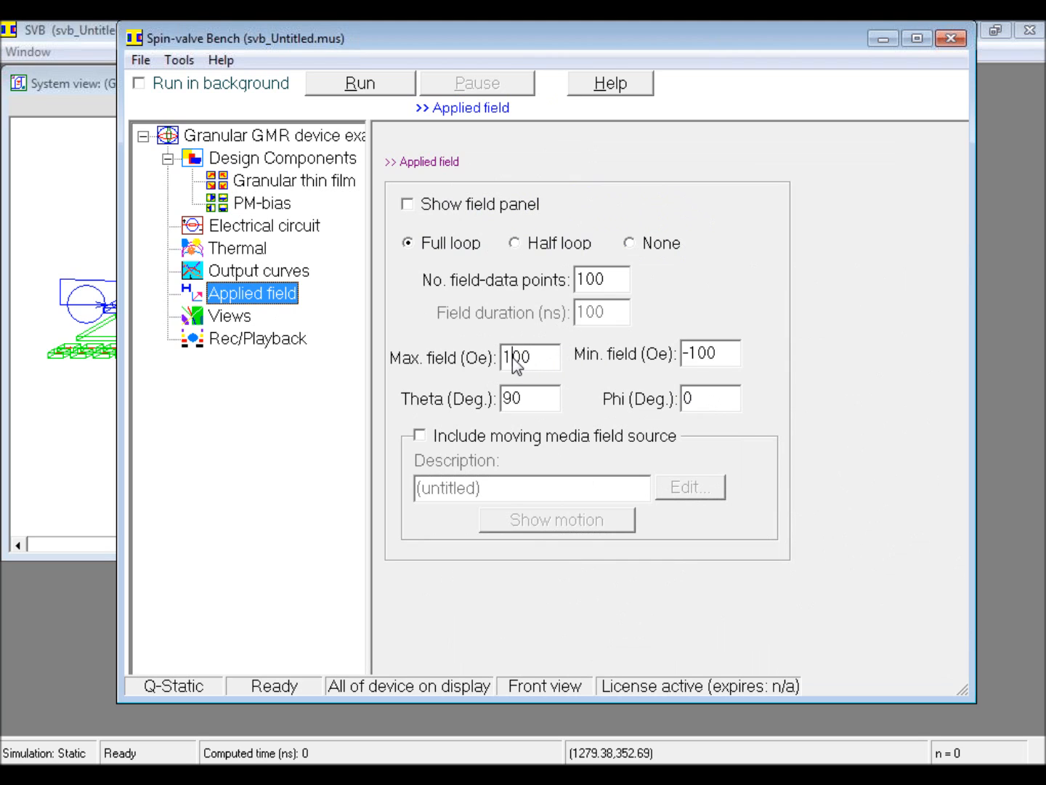
drag(512, 358, 505, 356)
text(5)
click(684, 356)
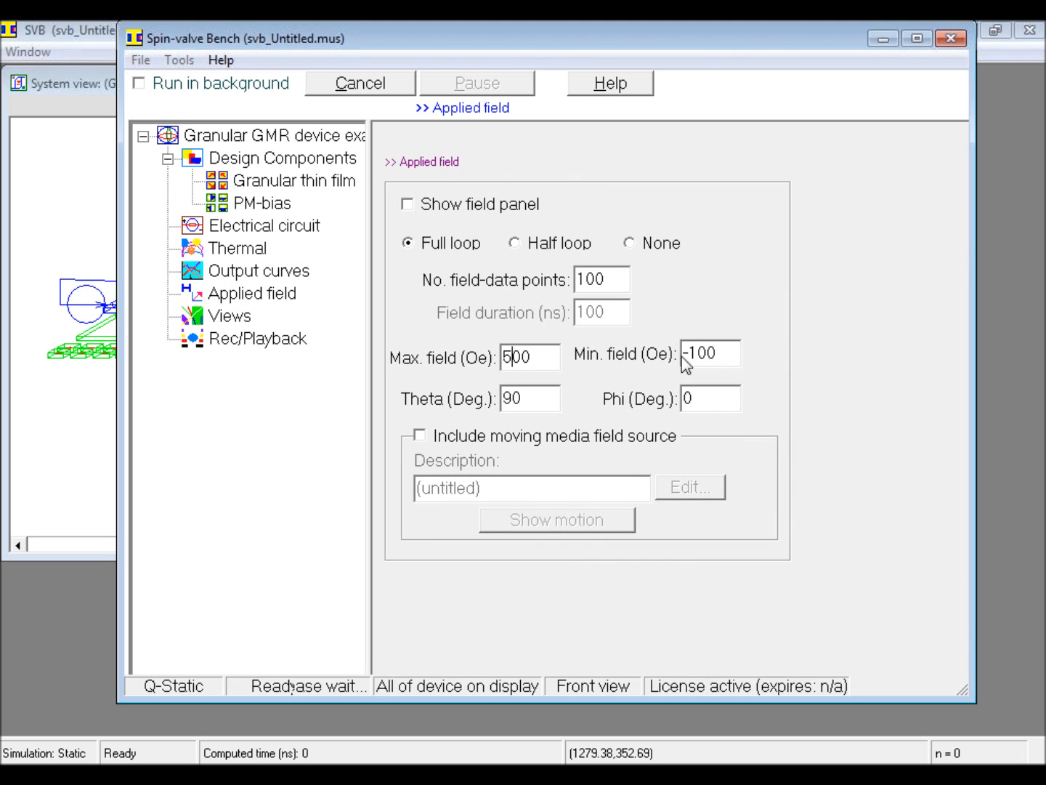
drag(695, 354, 691, 354)
text(5)
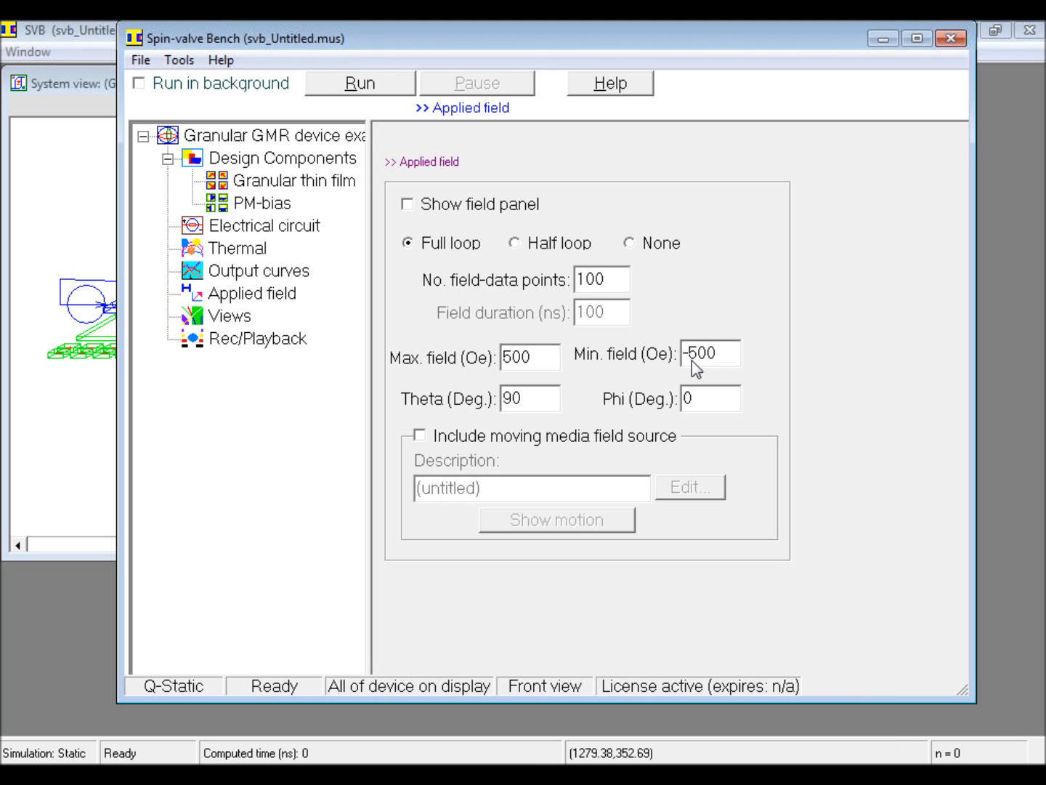
Step: Add the transfer curve GMR (%) vs. H (Oe) to the plotted output curves and start the simulation
click(291, 273)
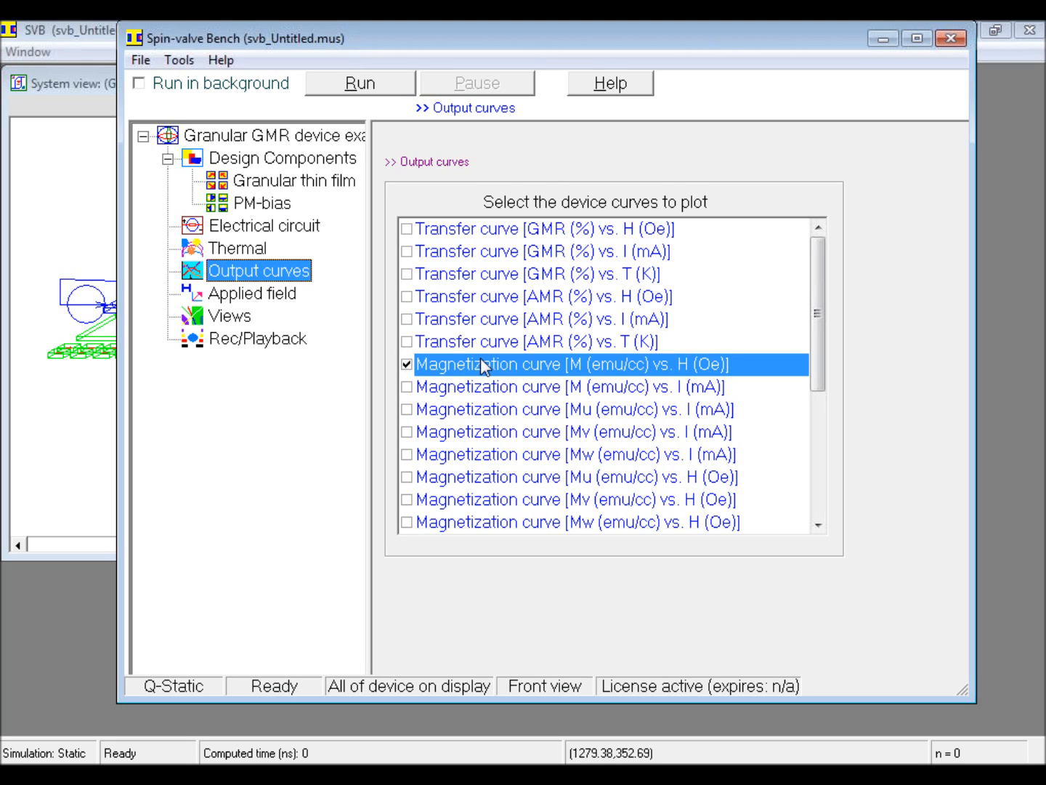
click(406, 231)
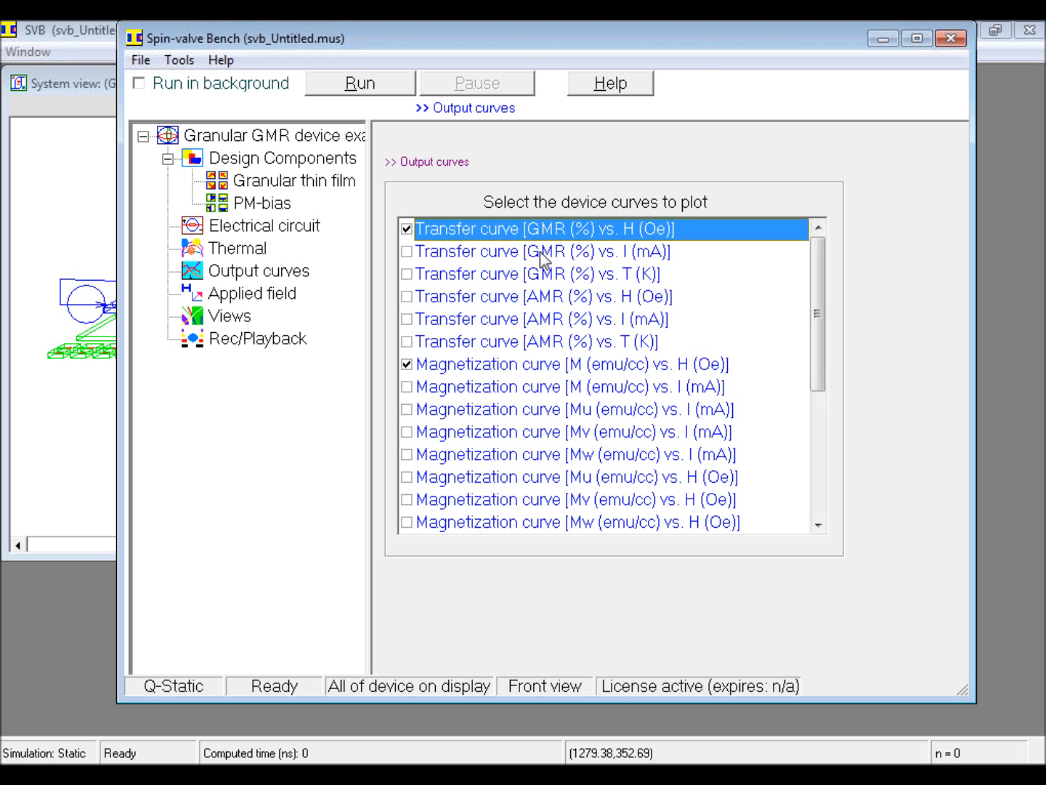
click(369, 88)
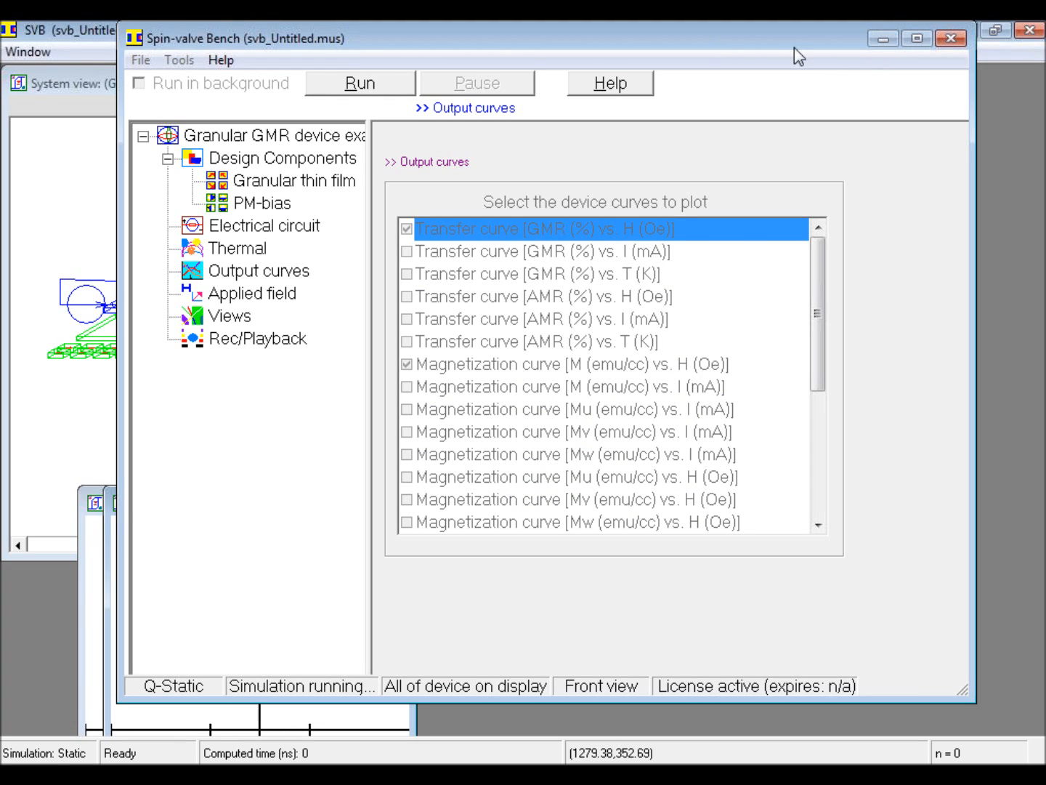
drag(624, 39, 789, 39)
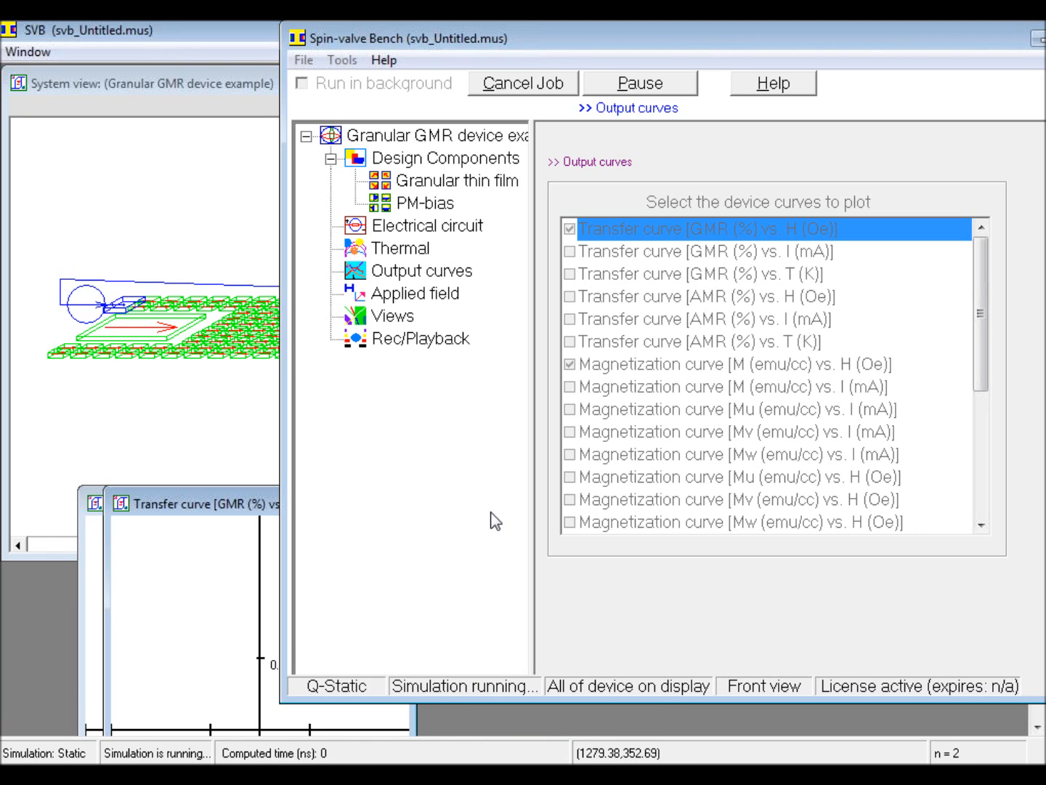
Step: Cancel the running simulation job and open the saved file svb_Granular_dev_simul_1 to view its device and output curves
click(559, 95)
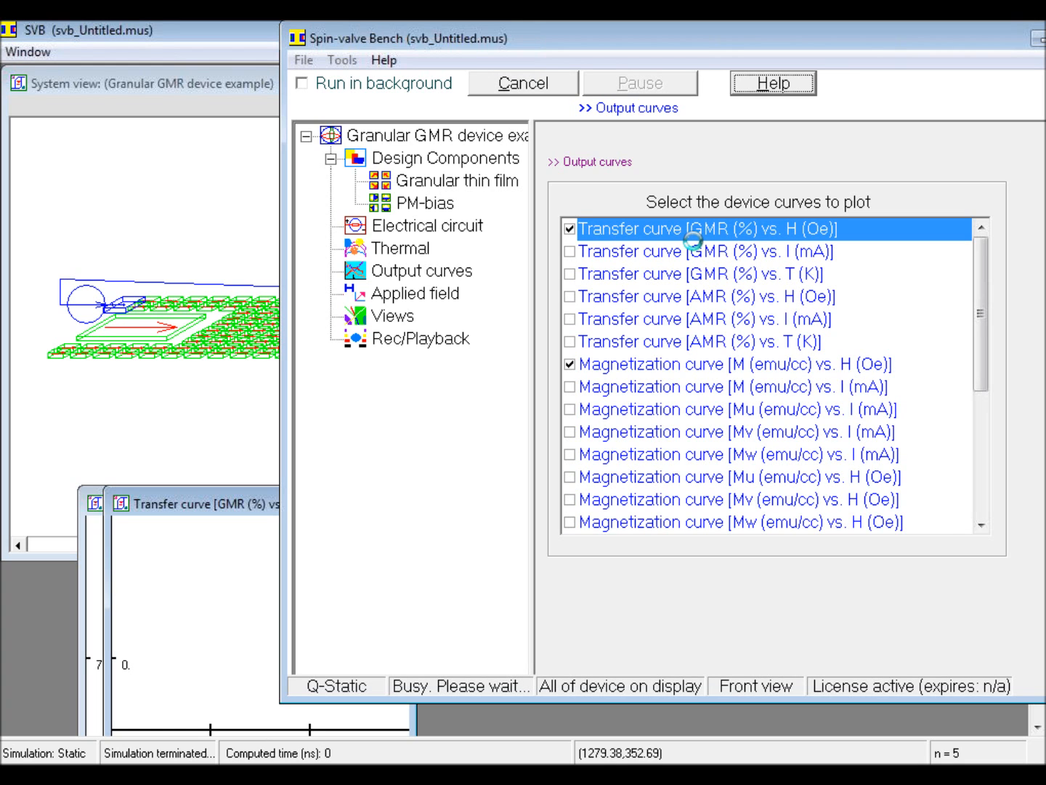
click(306, 62)
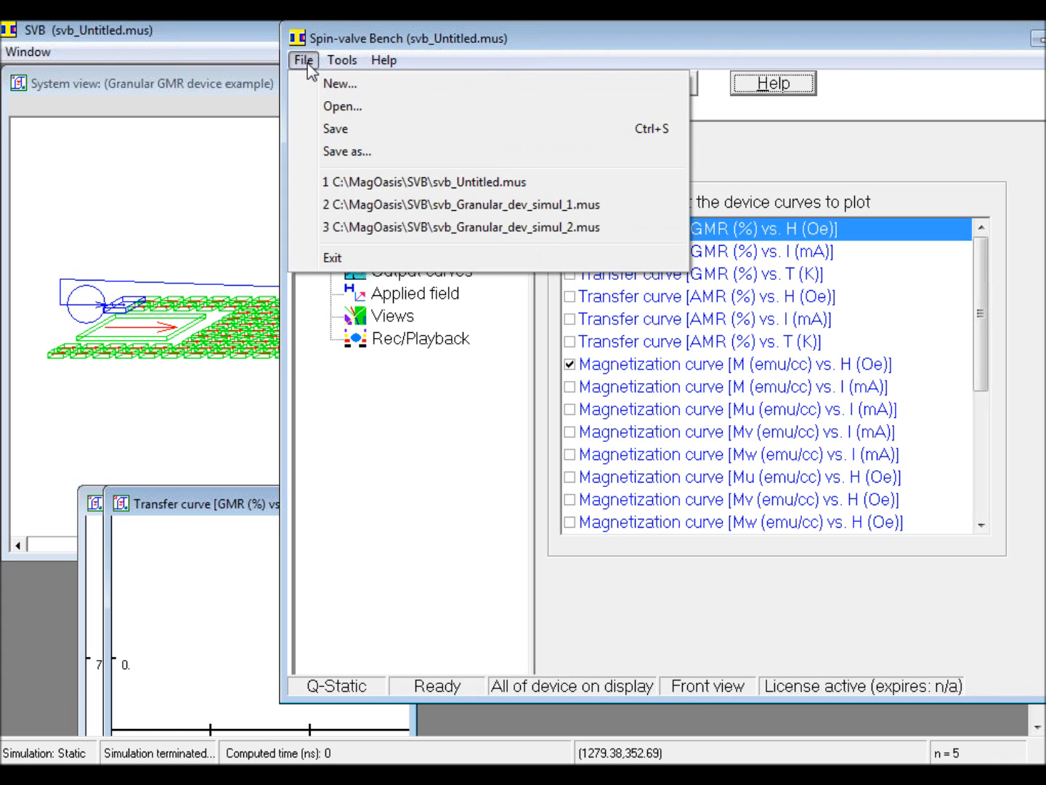
click(343, 108)
click(548, 463)
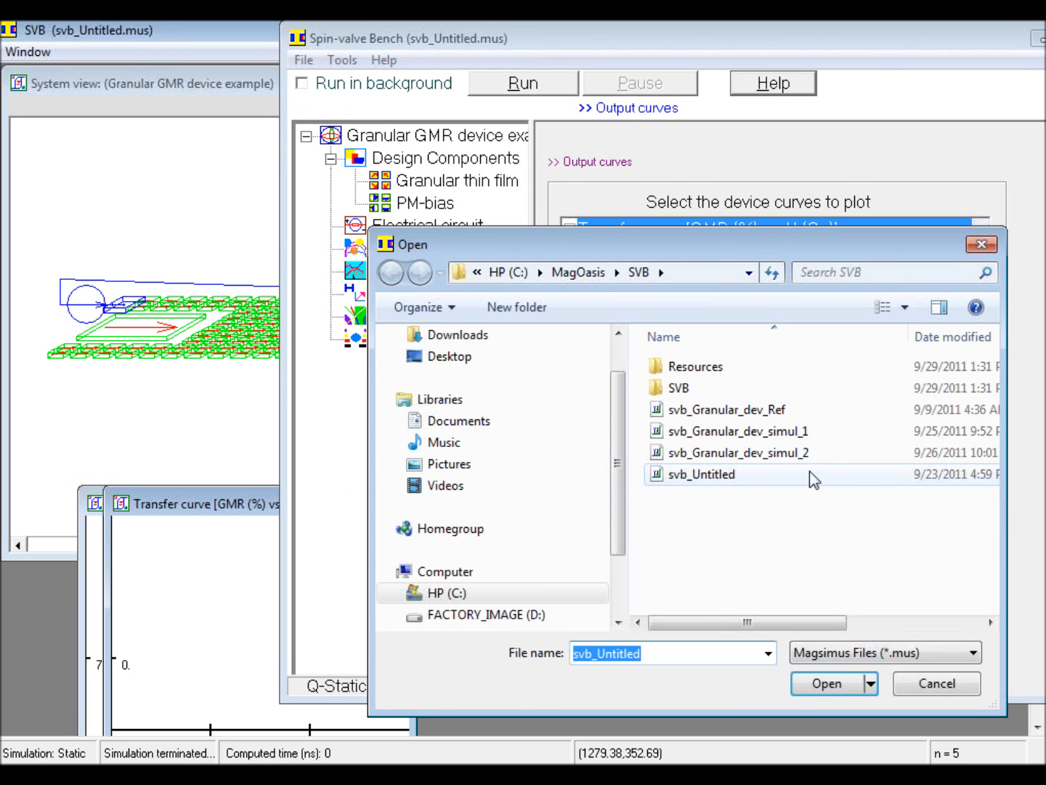
double_click(785, 432)
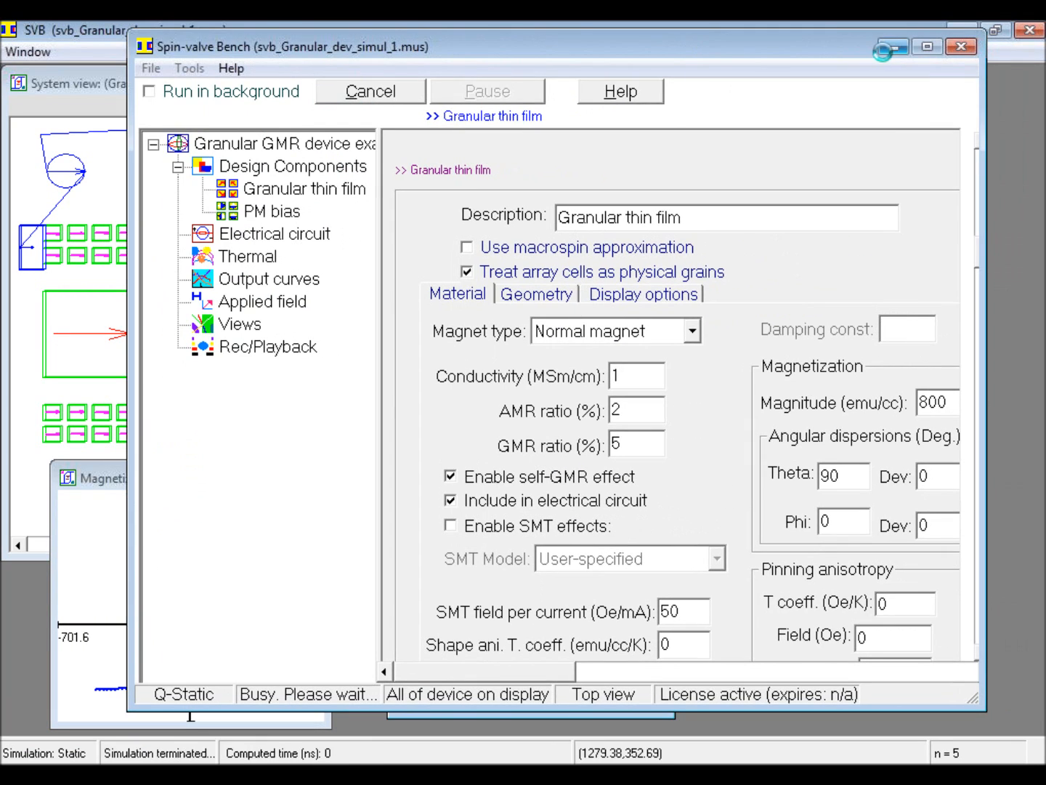
click(893, 48)
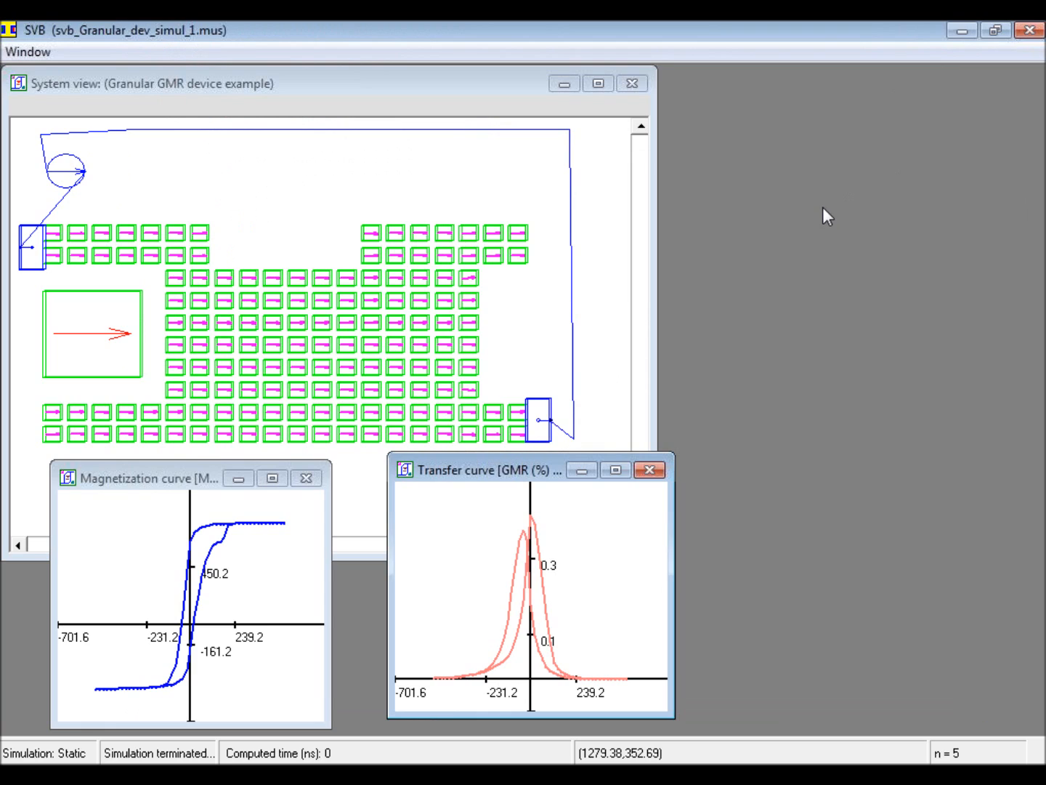
Step: Switch to SVB_Overview_Part_2.pdf in Adobe Reader and read the recap of topics on the conclusion page
key(alt+Tab)
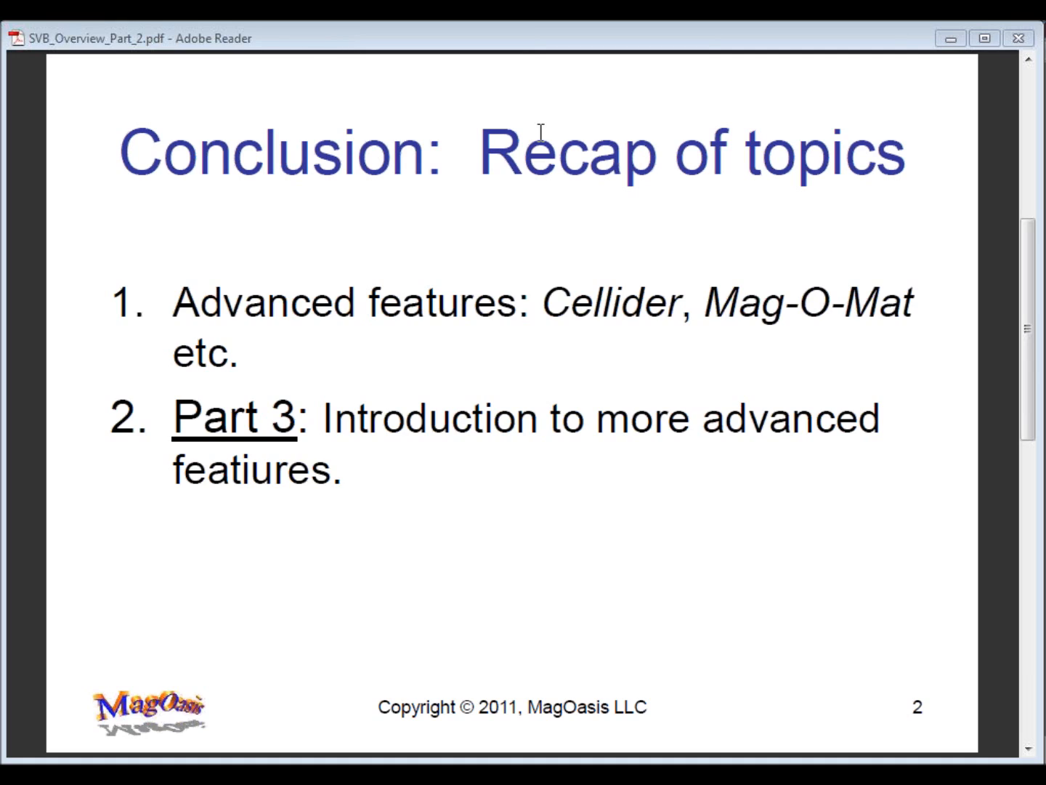
click(513, 51)
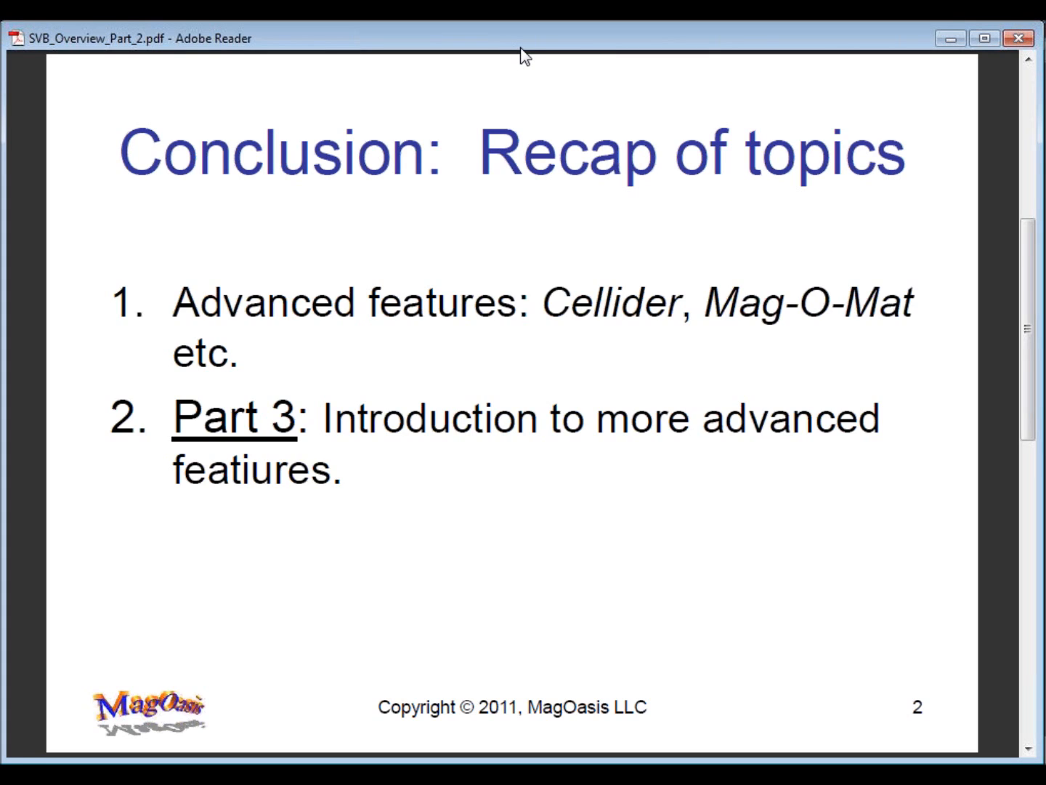
scroll(519, 47, down, 2)
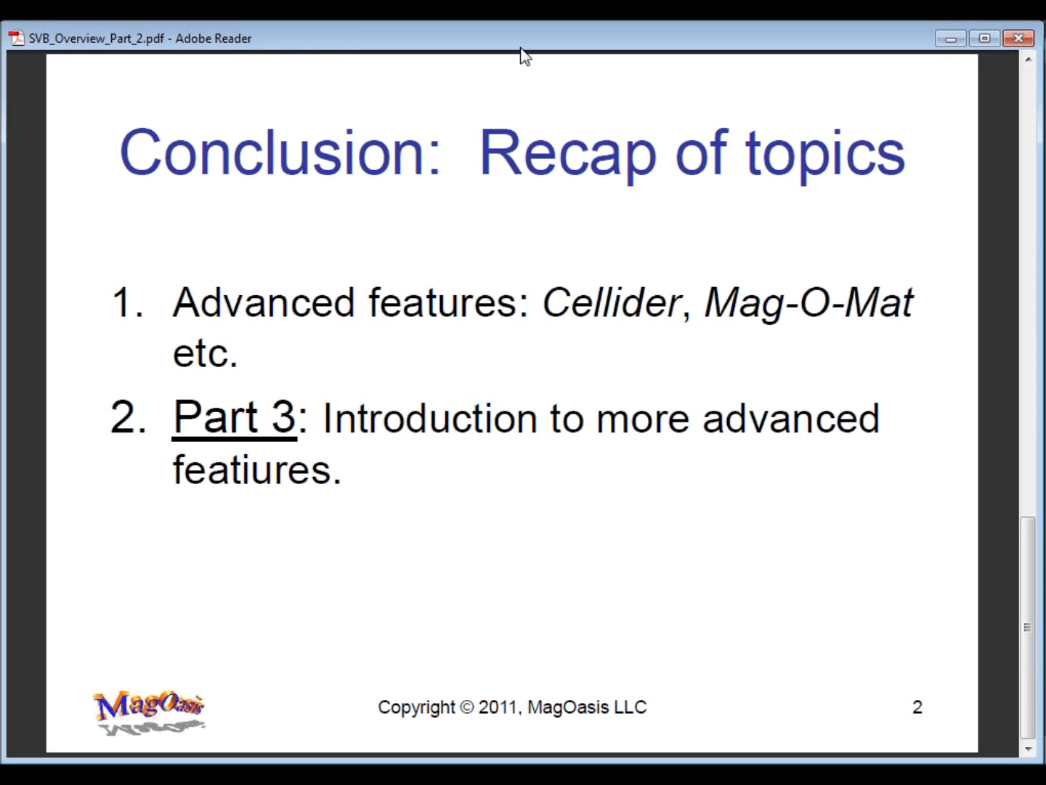